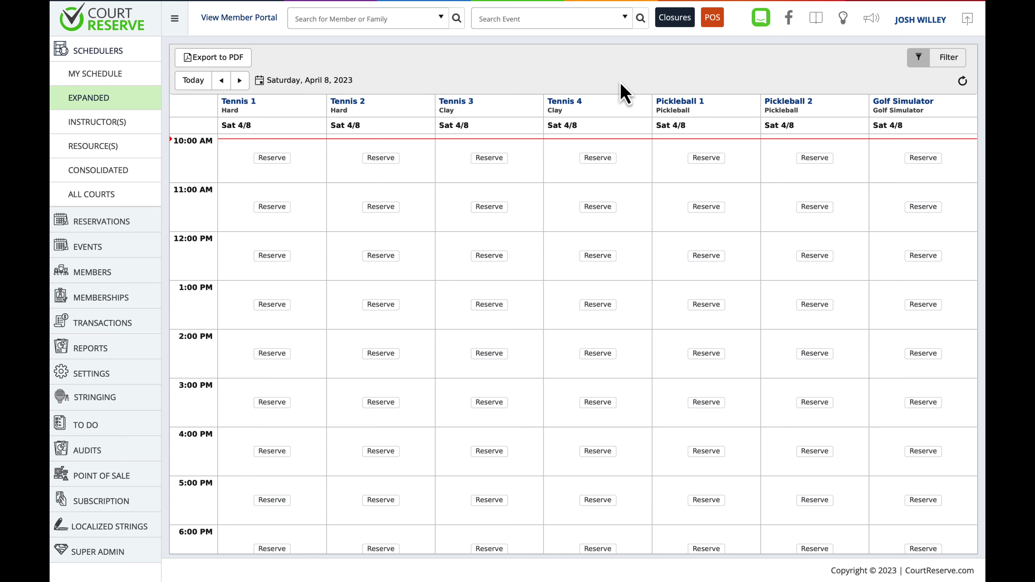
- Enable the Organized Play add-on in the organization's add-on settings and agree to its monthly fee terms
left_click(83, 378)
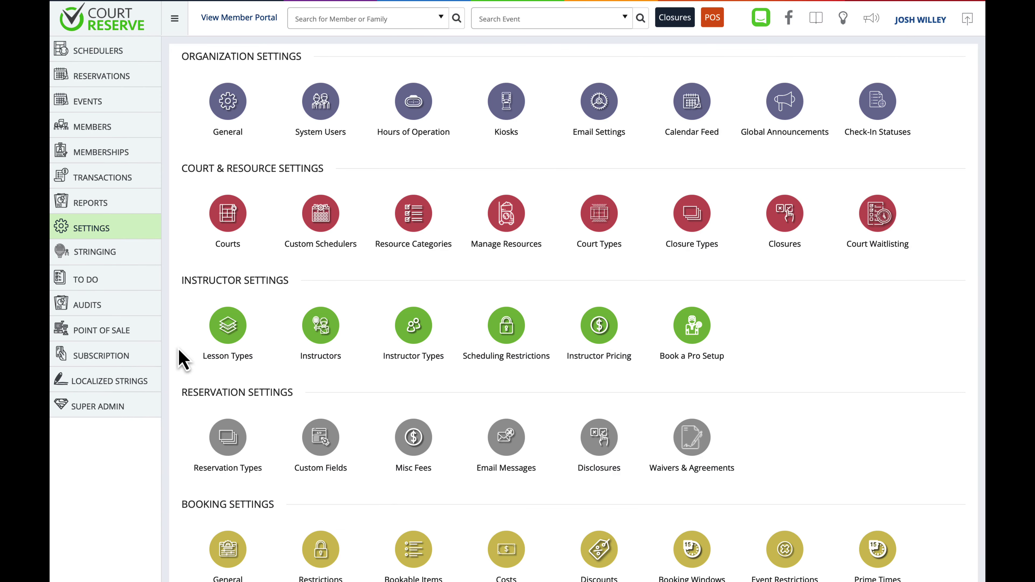
scroll(179, 351, "down", 10)
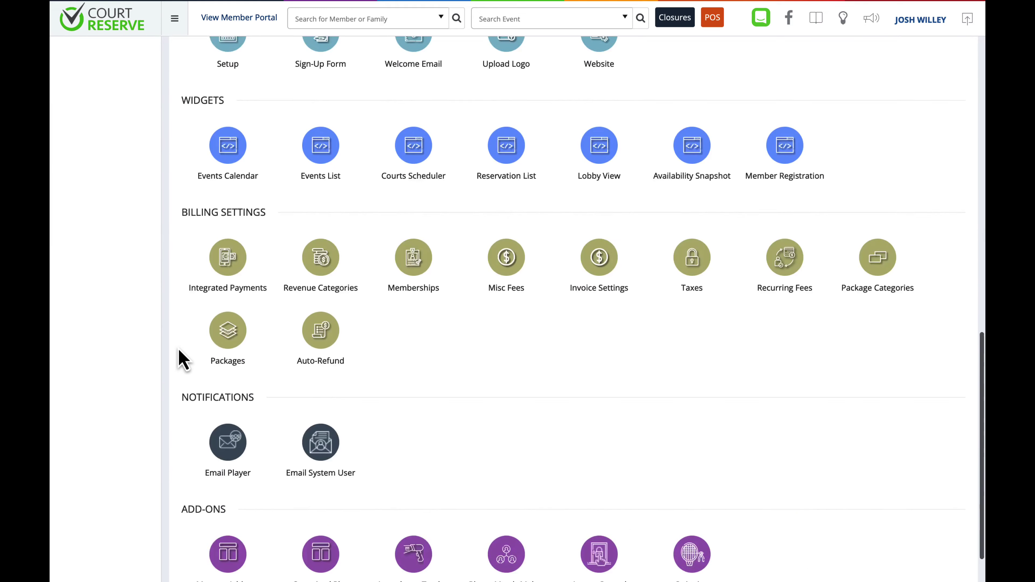
scroll(183, 359, "down", 2)
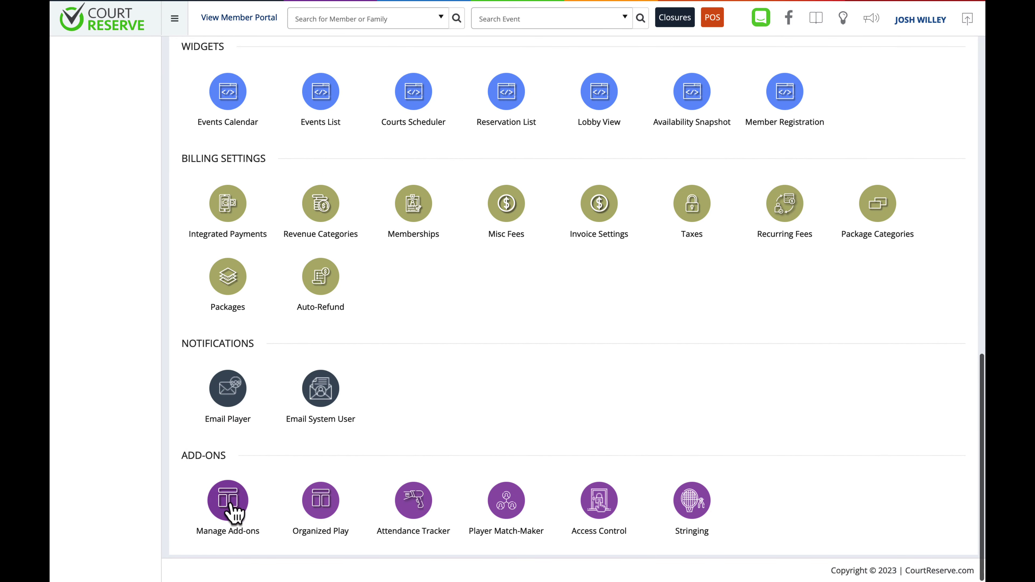
left_click(234, 511)
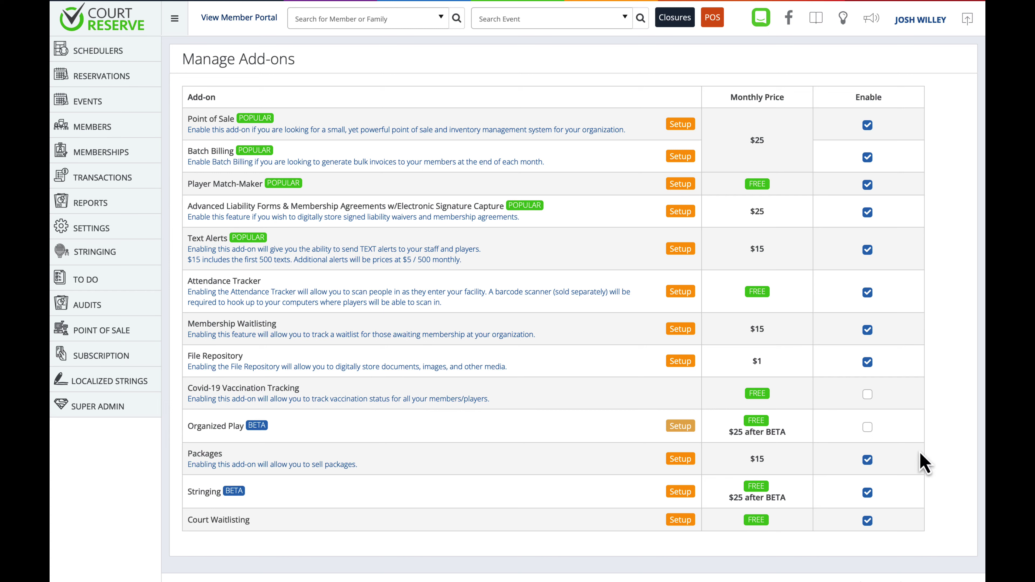
left_click(868, 429)
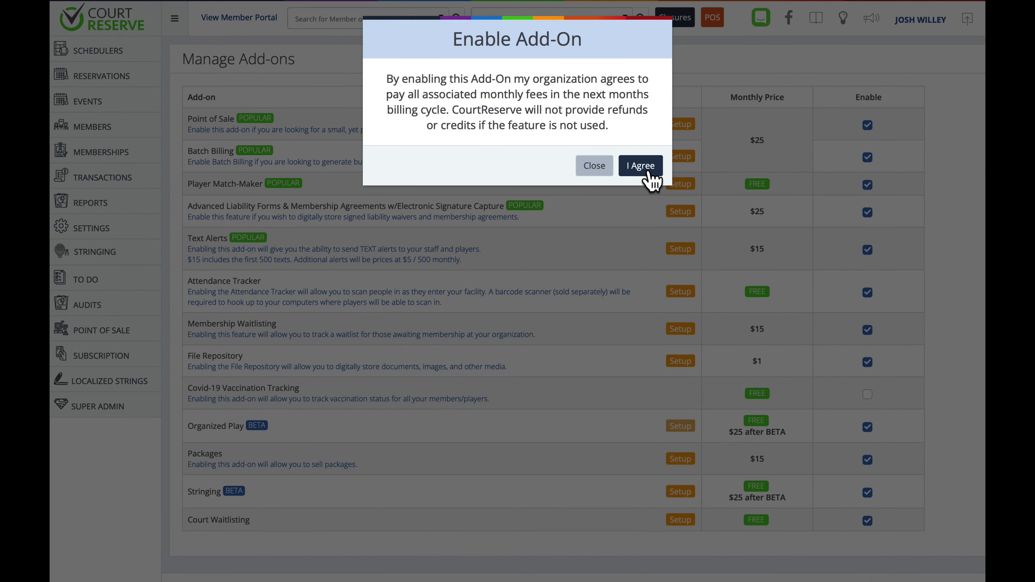
left_click(650, 175)
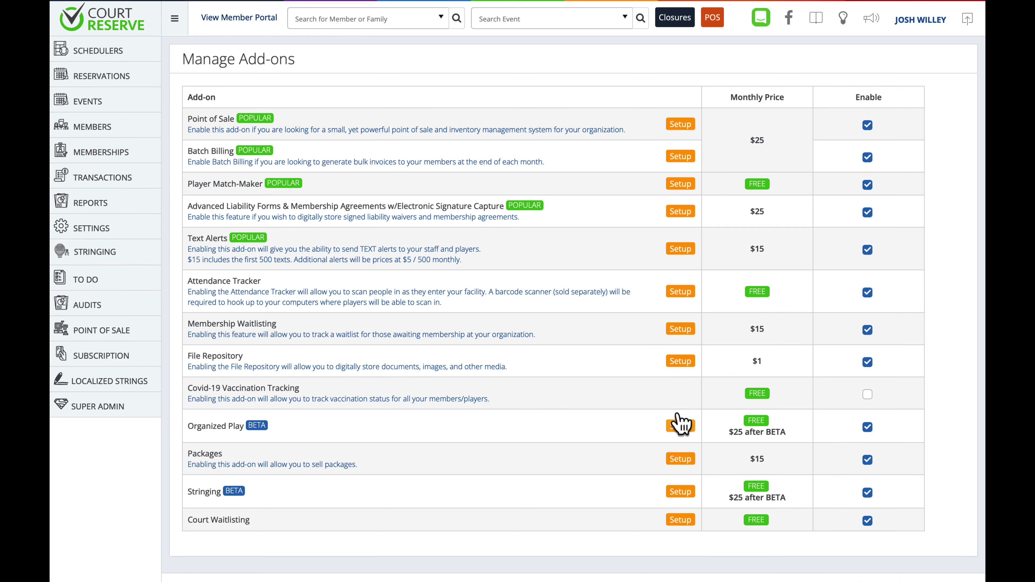
- Open the Organized Play setup and enable it for the Adult Clinic and Cardio Tennis event categories
left_click(680, 426)
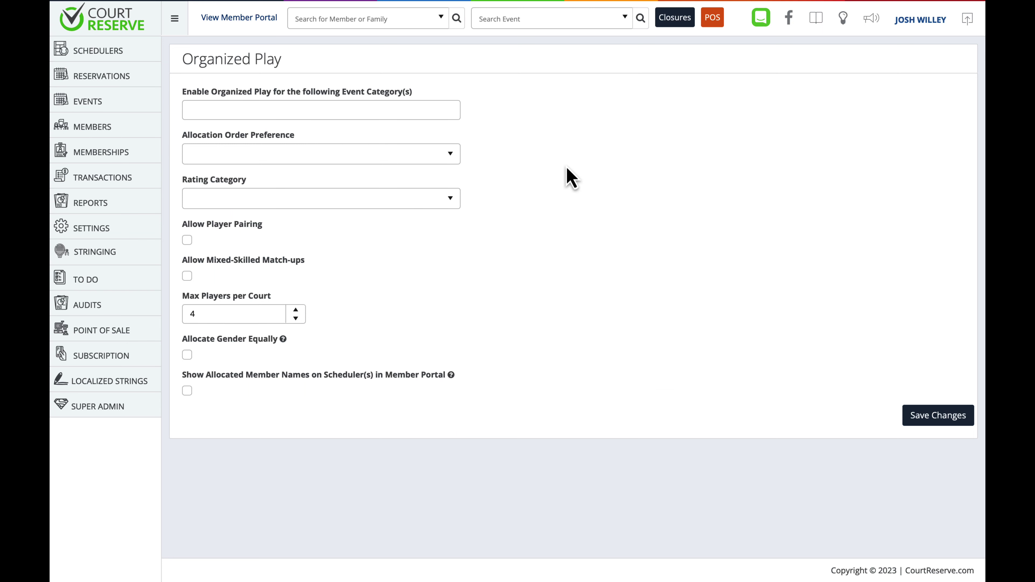
left_click(399, 114)
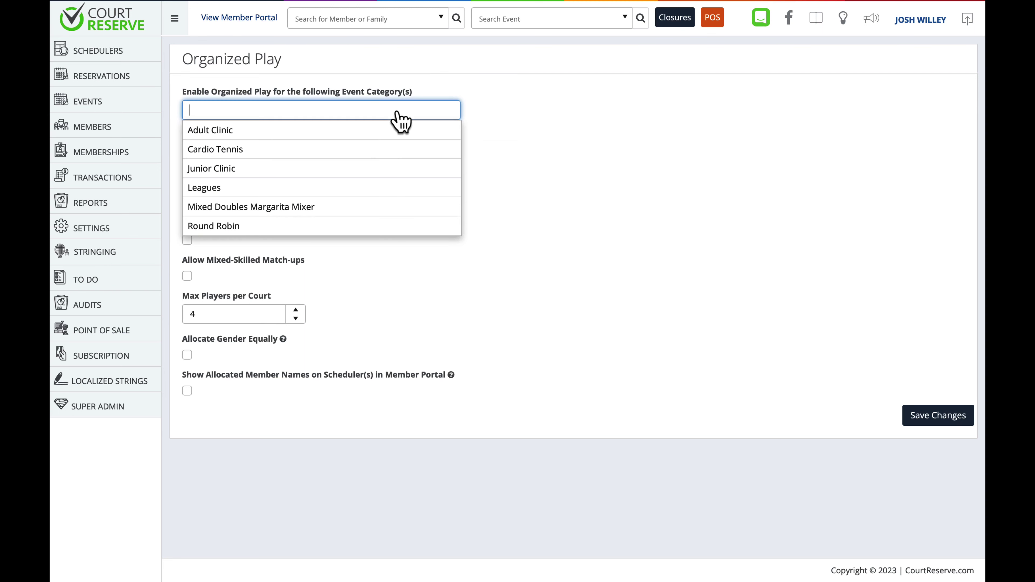
left_click(379, 138)
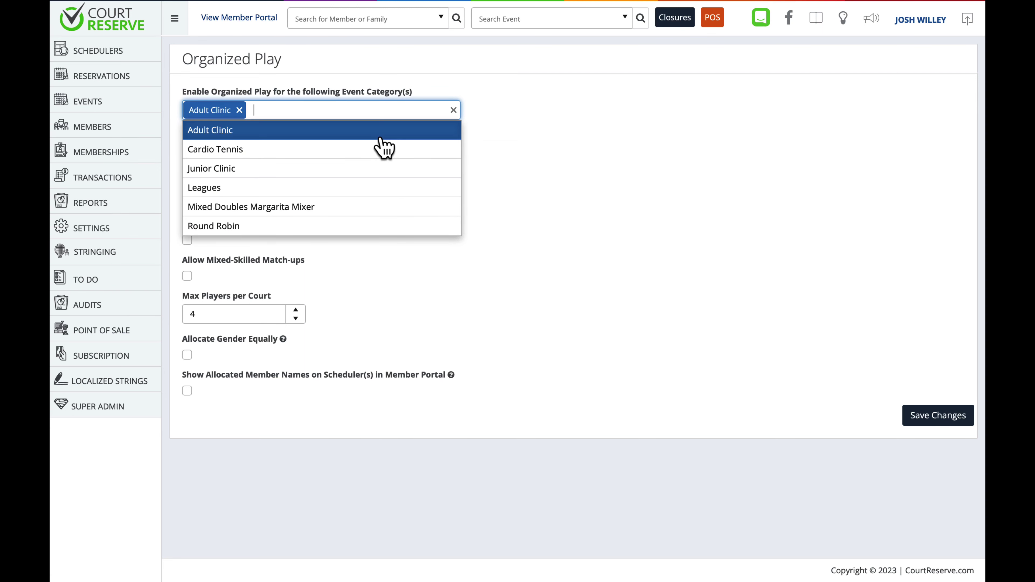
left_click(366, 156)
left_click(525, 215)
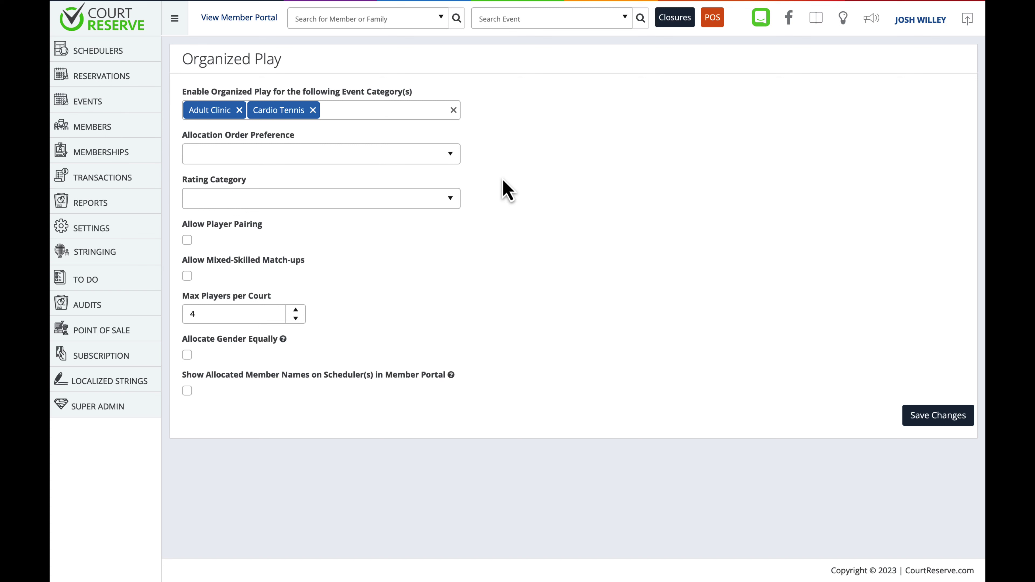
- Set the allocation order preference to Random and the rating category to Tennis
left_click(451, 163)
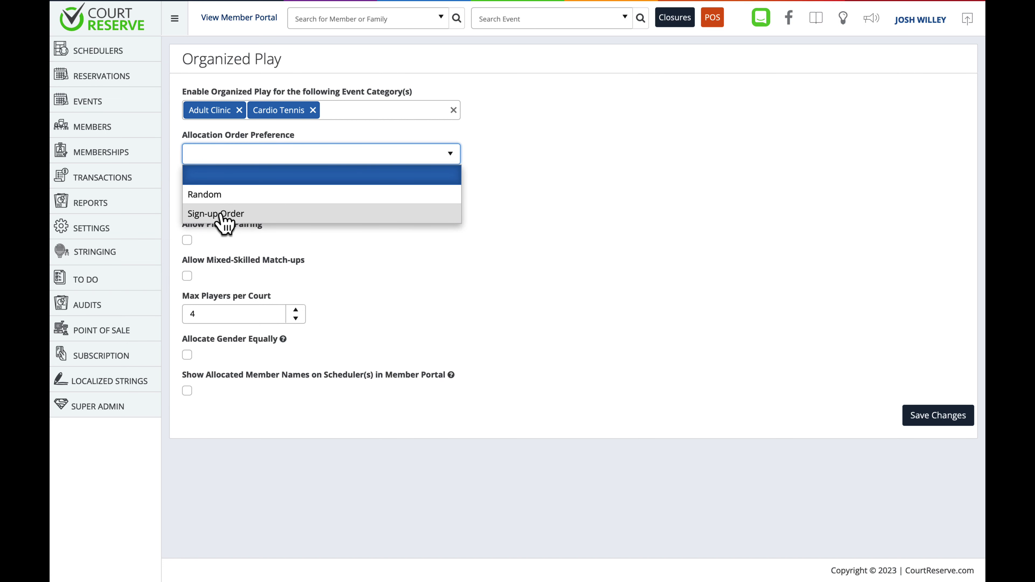
left_click(326, 257)
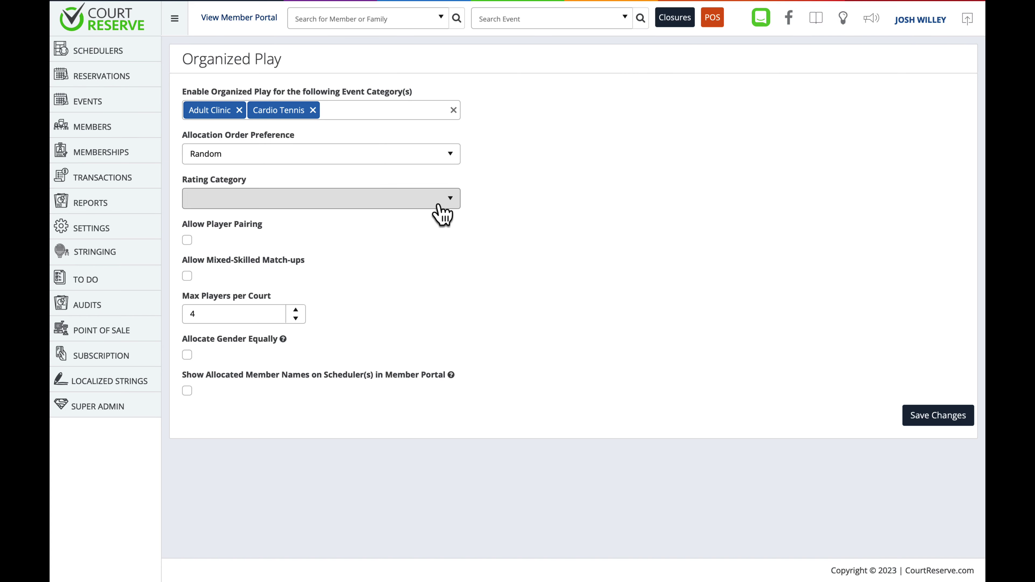
left_click(442, 212)
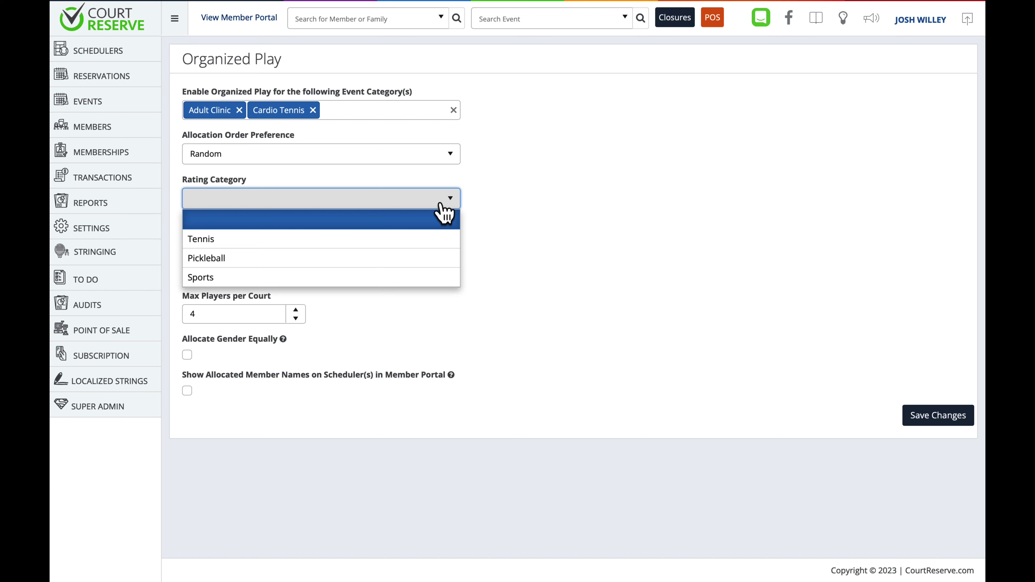
left_click(426, 245)
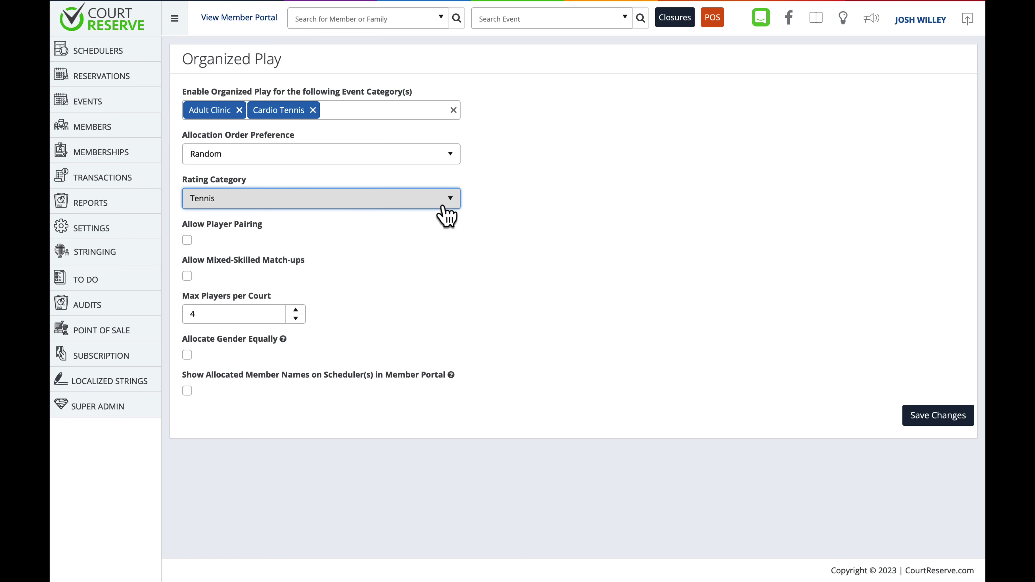
left_click(571, 264)
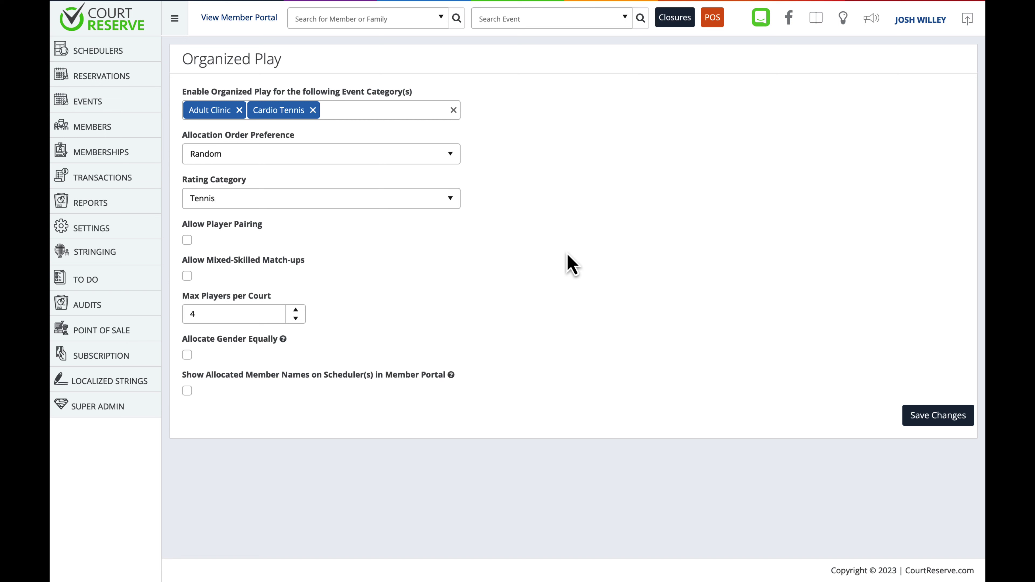
- Turn on Allow Player Pairing, with Allow Broken Pairs switched off
left_click(188, 240)
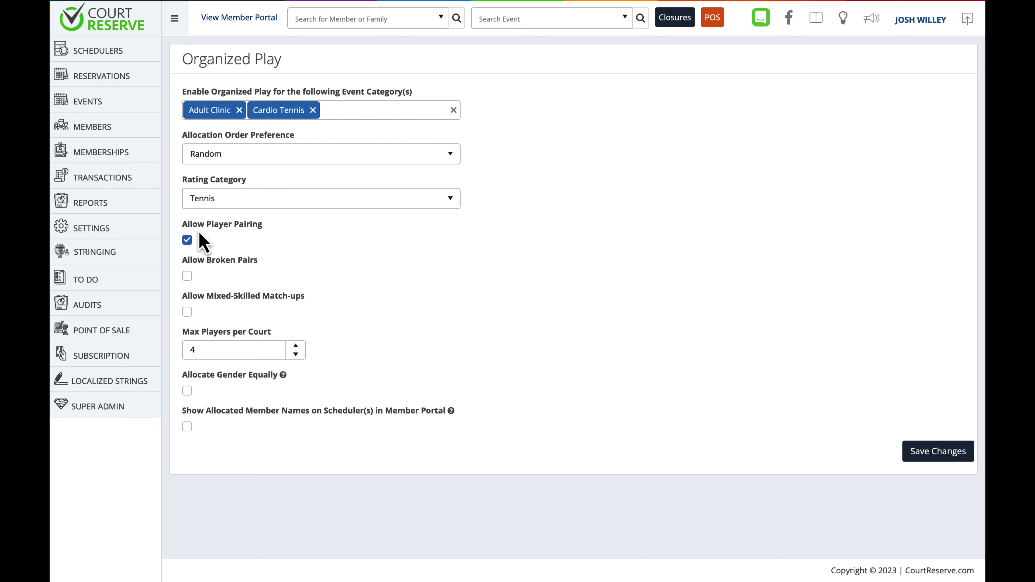
left_click(186, 280)
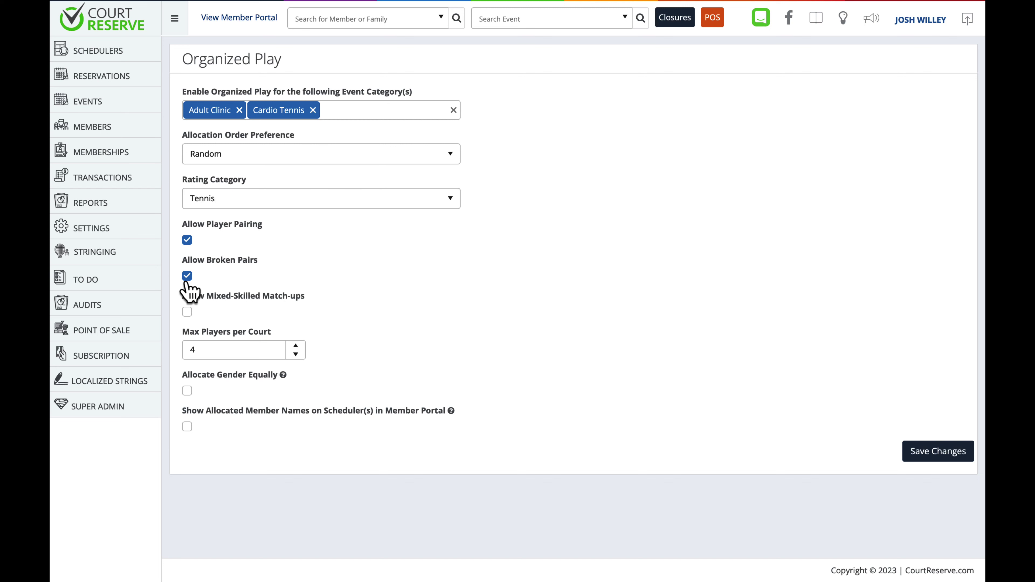
left_click(187, 277)
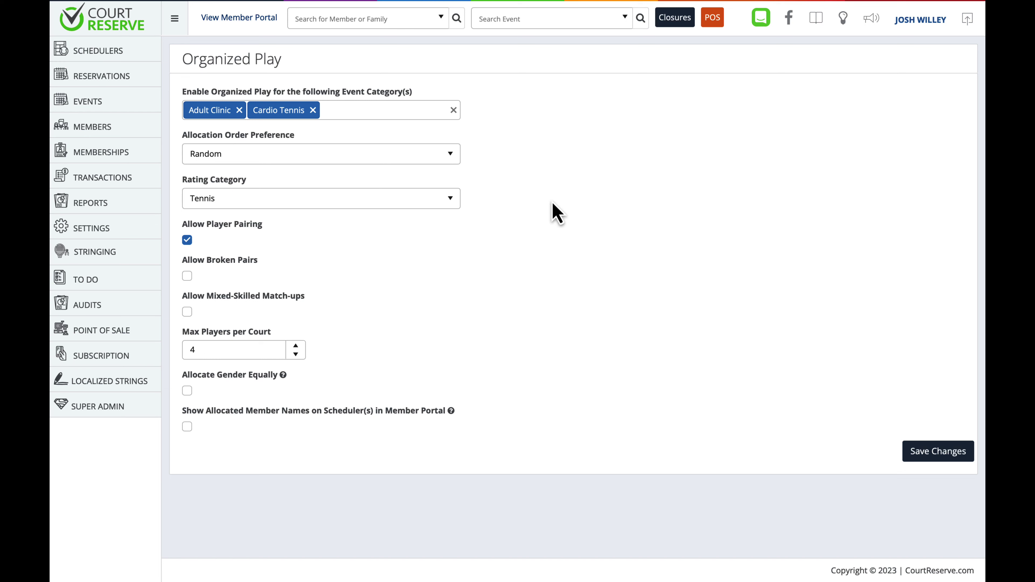
- Allow mixed-skilled match-ups with a skill level deviation of 1
left_click(187, 312)
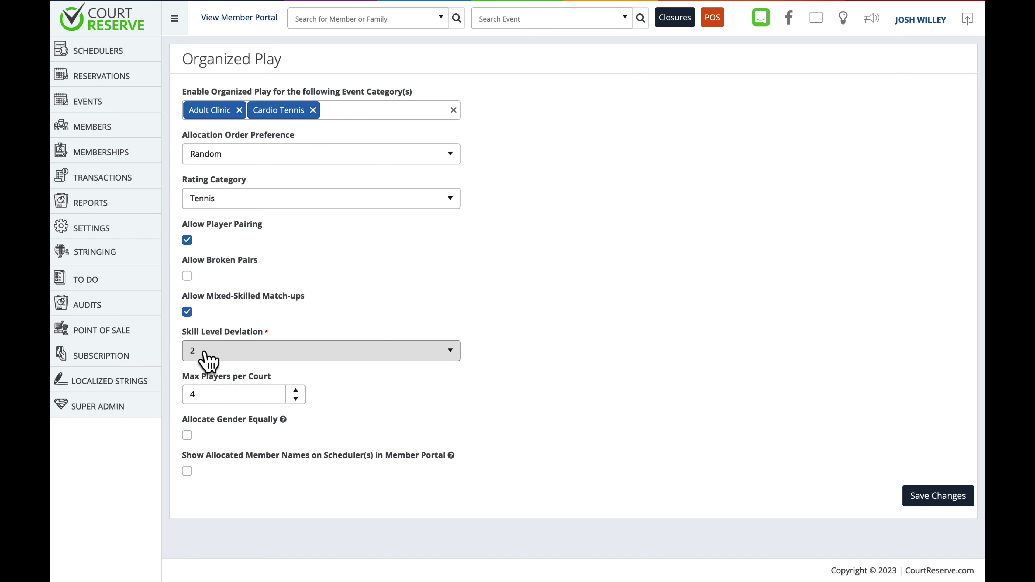
left_click(208, 359)
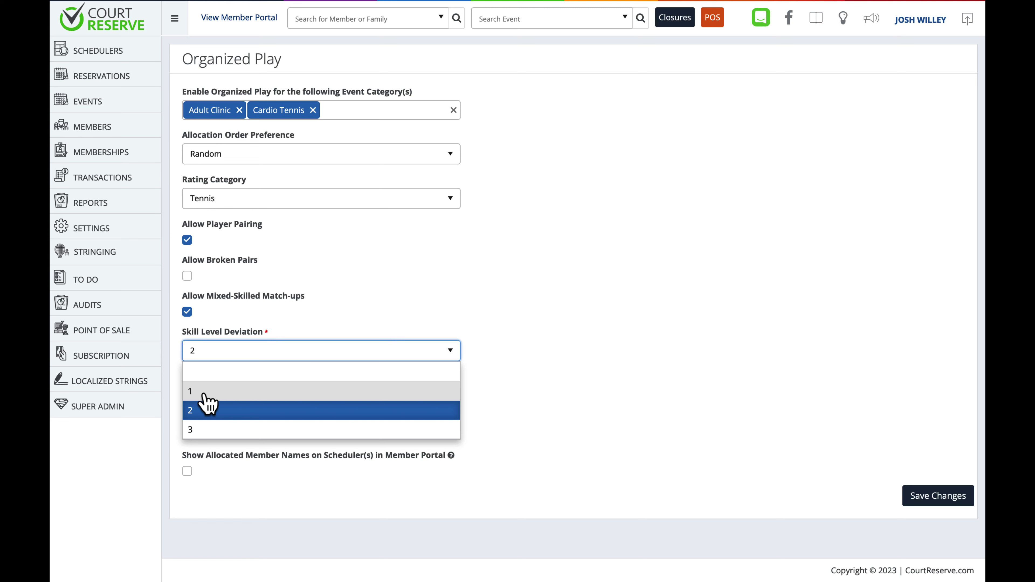
left_click(204, 392)
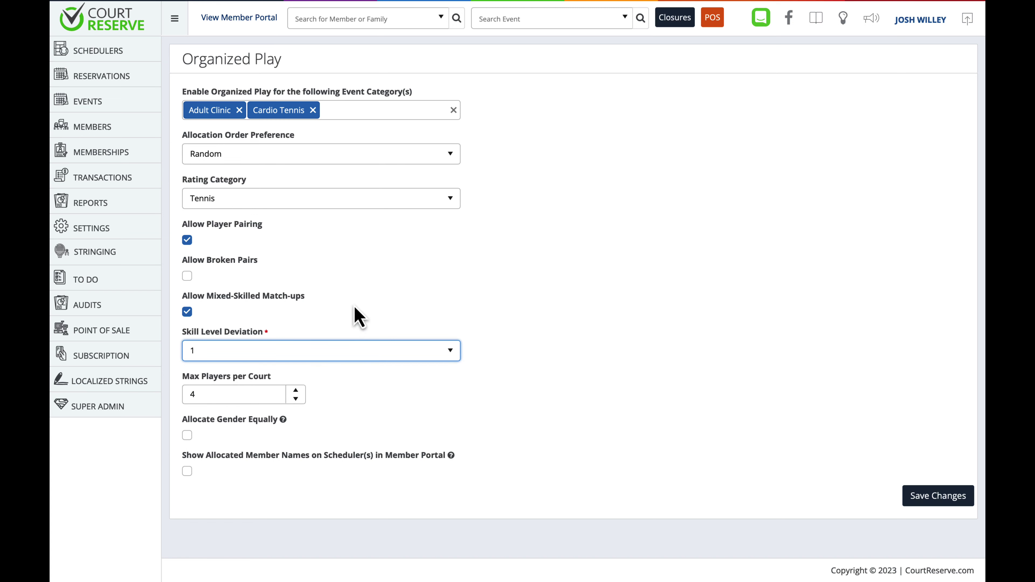
left_click(382, 313)
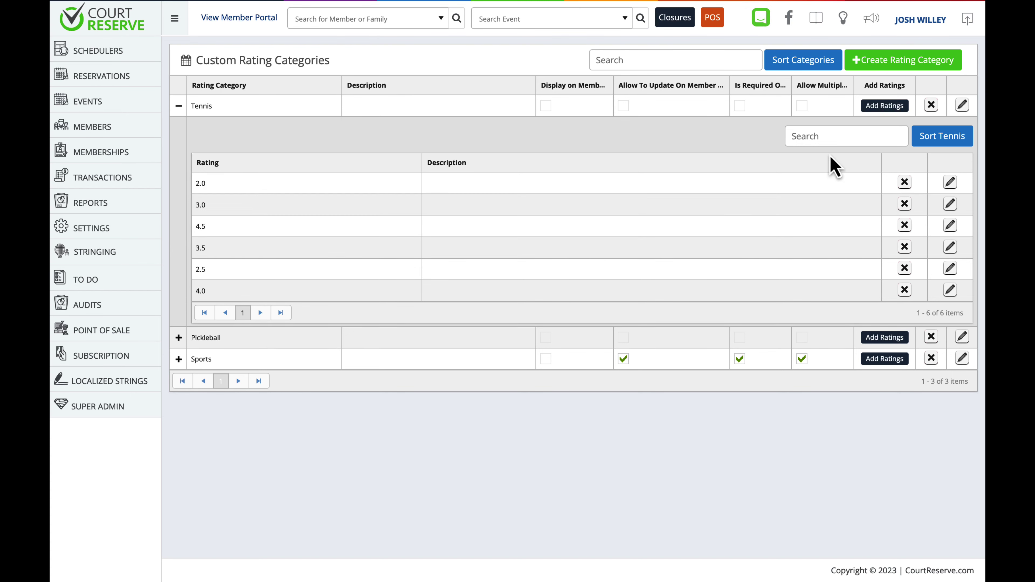
- Reorder the Tennis ratings in the custom rating categories into ascending order from 2.0 to 4.5 and save the order
left_click(937, 152)
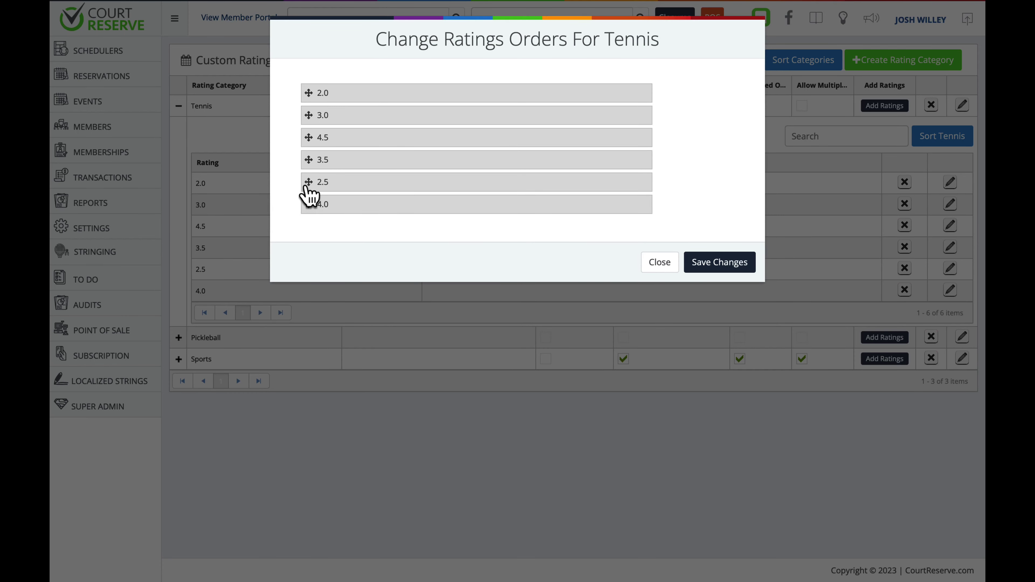
left_click_drag(309, 195, 323, 132)
left_click_drag(307, 183, 306, 152)
left_click_drag(310, 180, 312, 227)
left_click(730, 272)
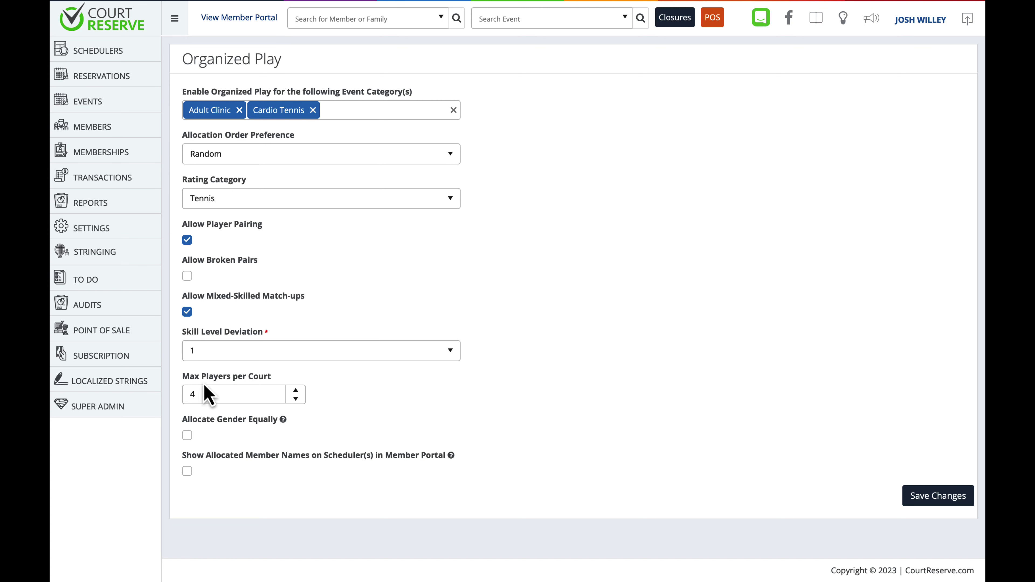
- Set the maximum players per court to 4 in the Organized Play setup
left_click(198, 394)
key("BackSpace")
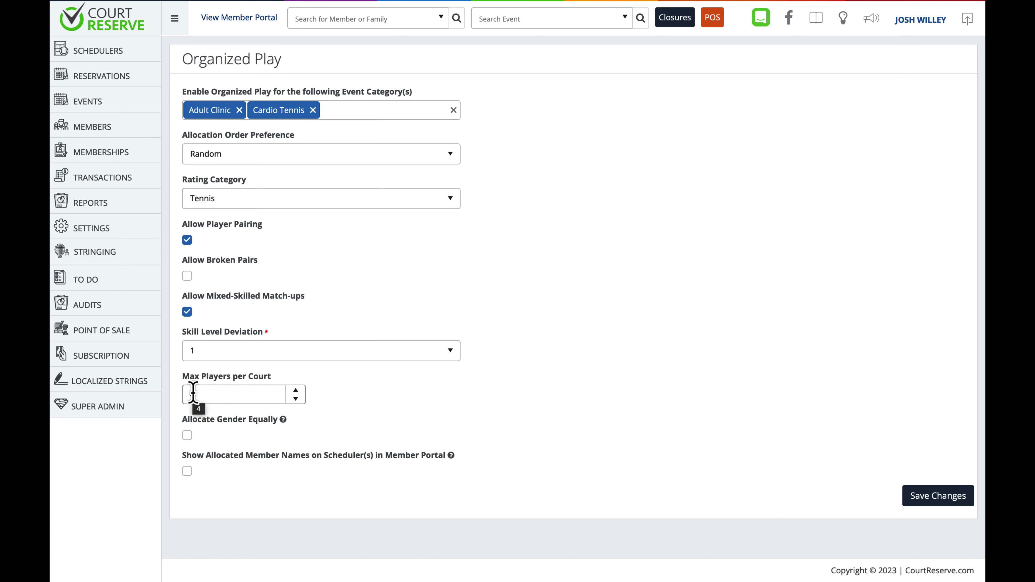
type("4")
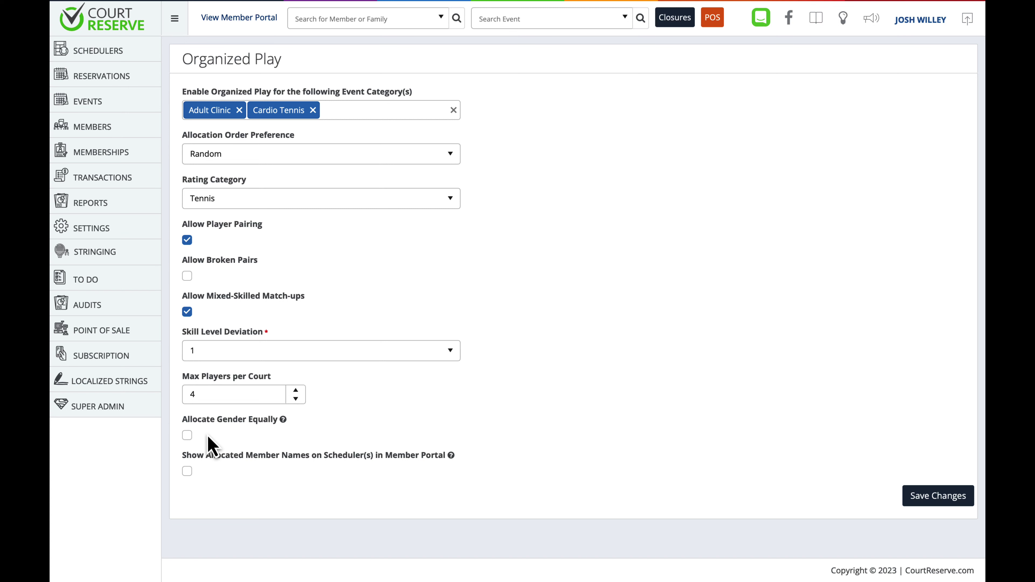
- Turn on equal gender allocation and the display of allocated member names on member portal schedulers, saving the Organized Play settings
left_click(188, 435)
left_click(187, 473)
left_click(936, 503)
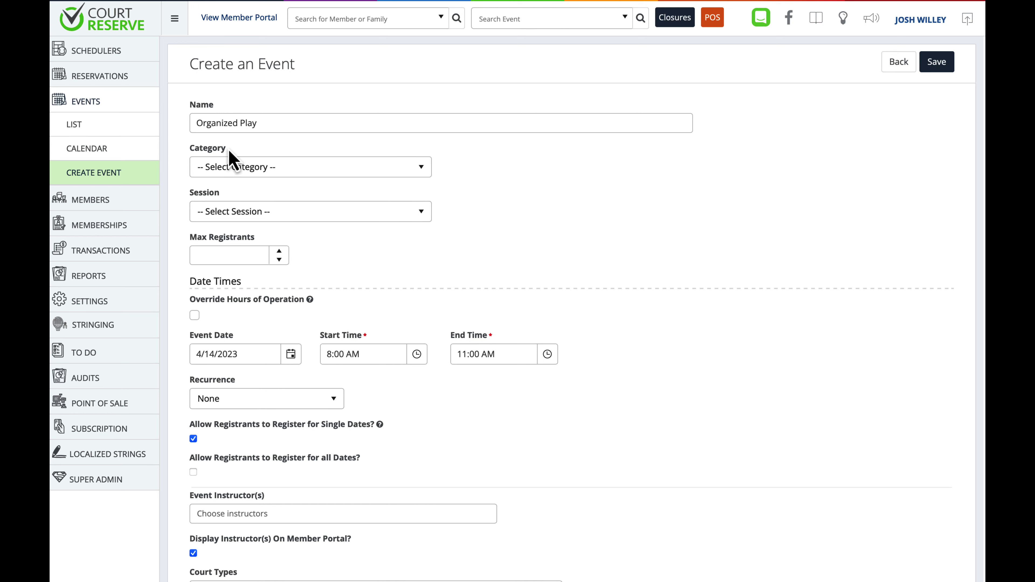
- Assign the new event to the Adult Clinic category and mark it as an organized play event
left_click(313, 171)
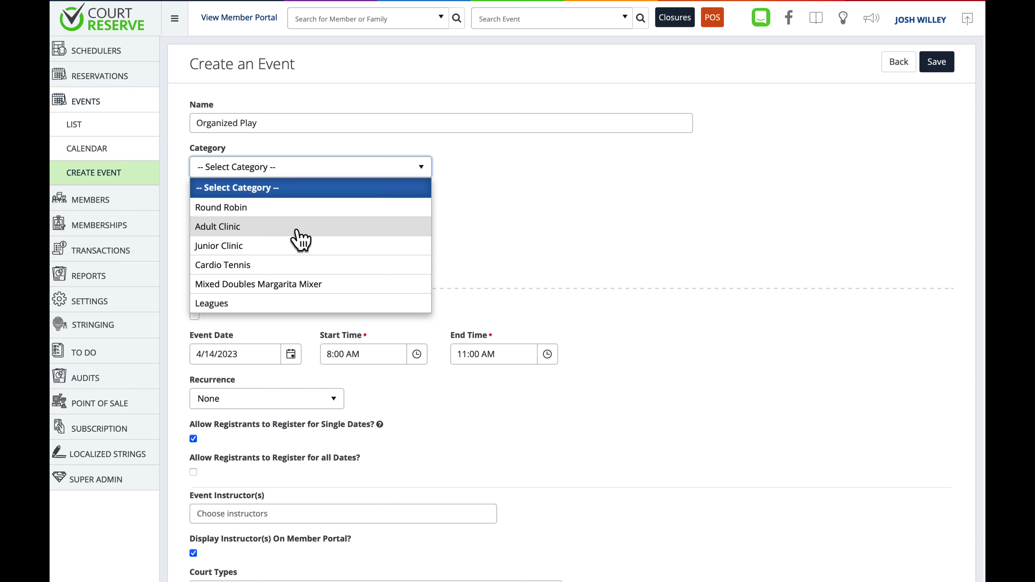
left_click(255, 227)
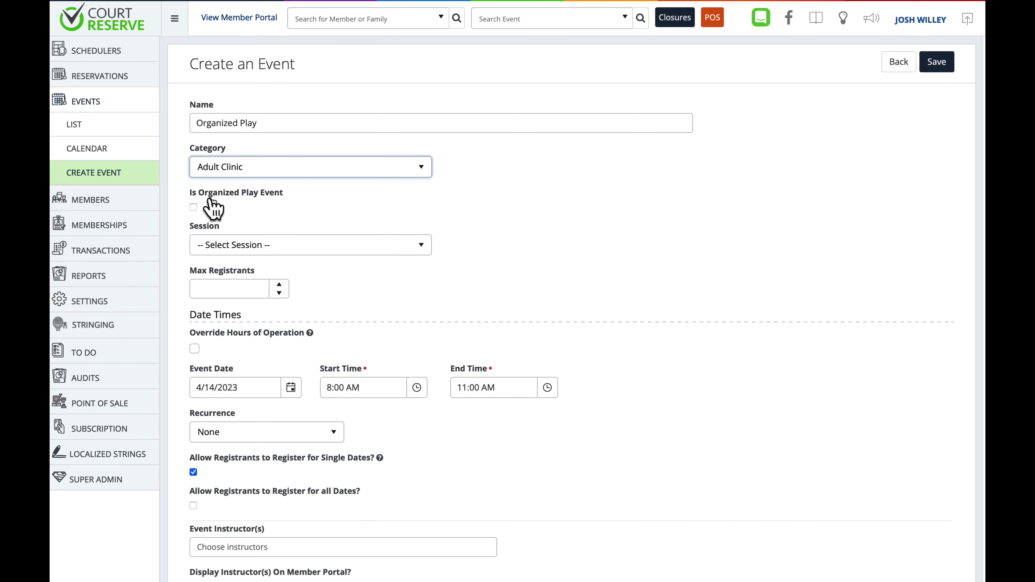
left_click(193, 208)
left_click(193, 208)
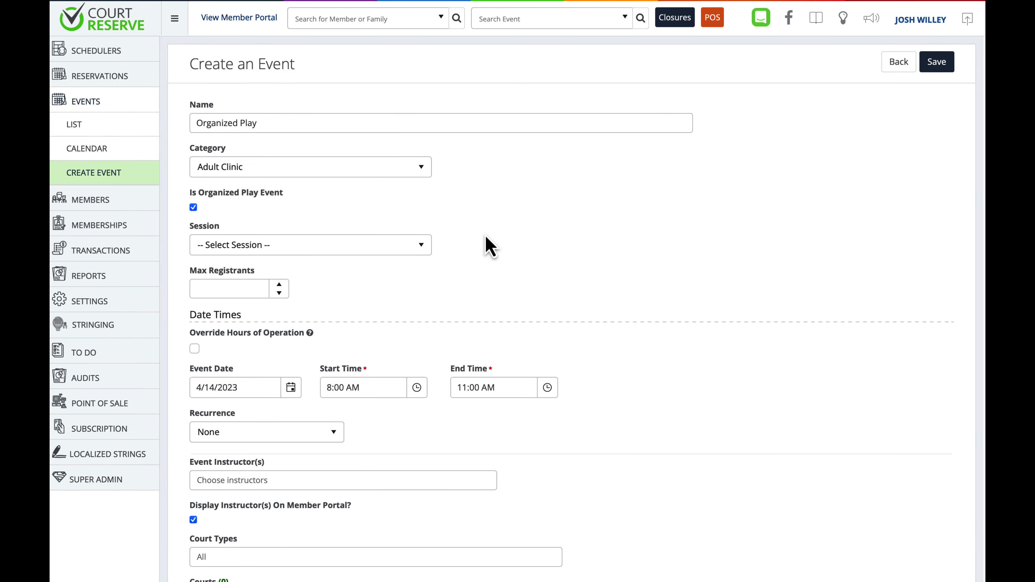
- Examine the event's registration restrictions and its organized play setup, including rating restrictions and allocation options
scroll(487, 243, "down", 15)
scroll(486, 243, "down", 3)
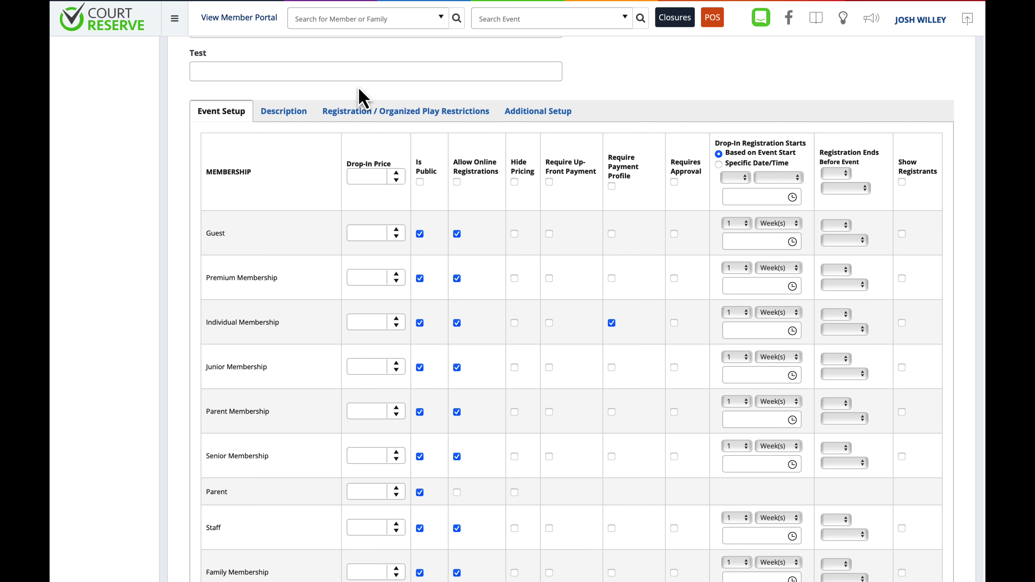
left_click(375, 114)
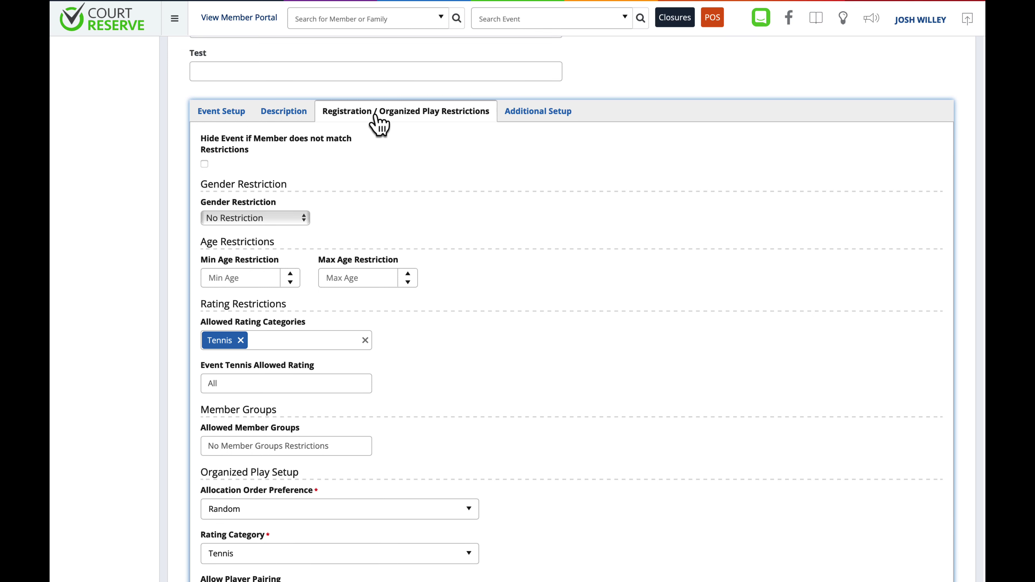
scroll(359, 302, "down", 5)
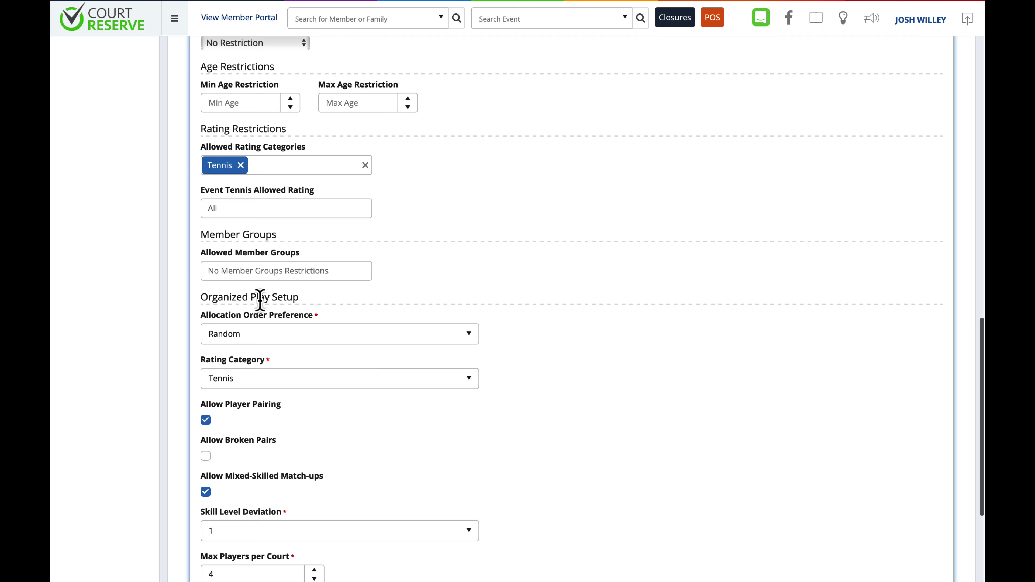
scroll(320, 310, "down", 2)
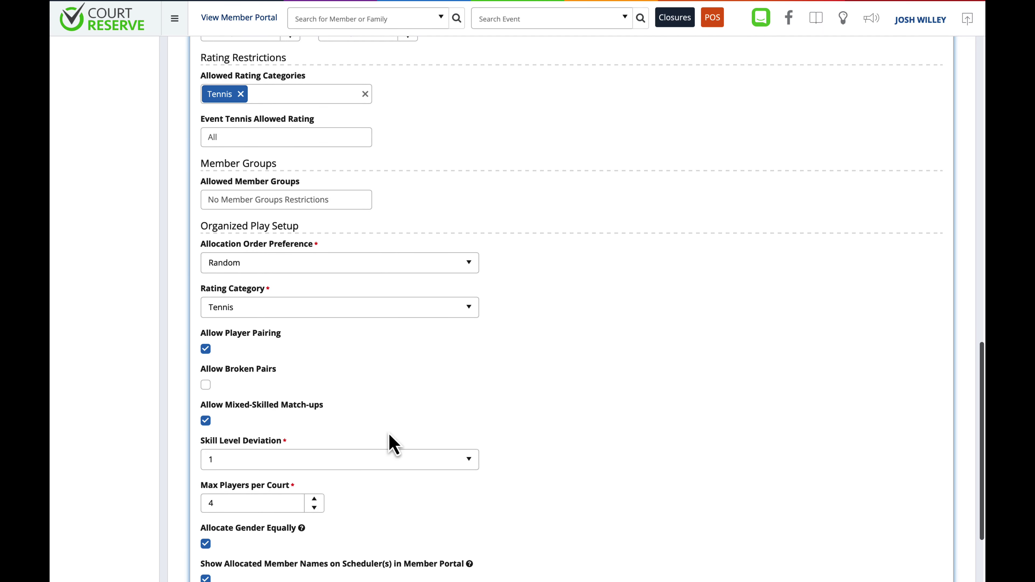
scroll(390, 436, "up", 2)
scroll(389, 434, "down", 1)
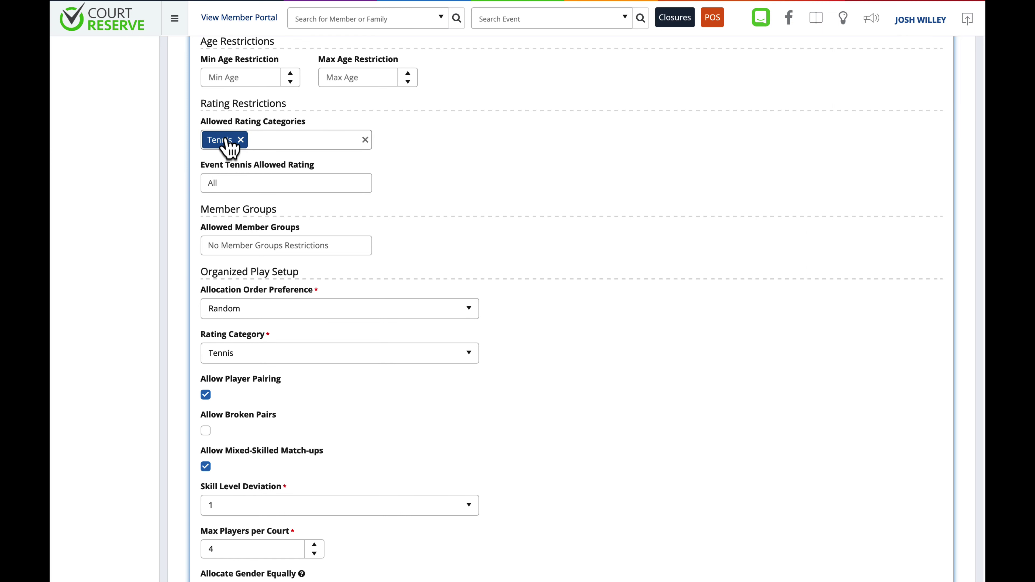
- Set the event's allocation order preference to Sign-up Order and allow broken pairs in the organized play setup
scroll(229, 147, "up", 2)
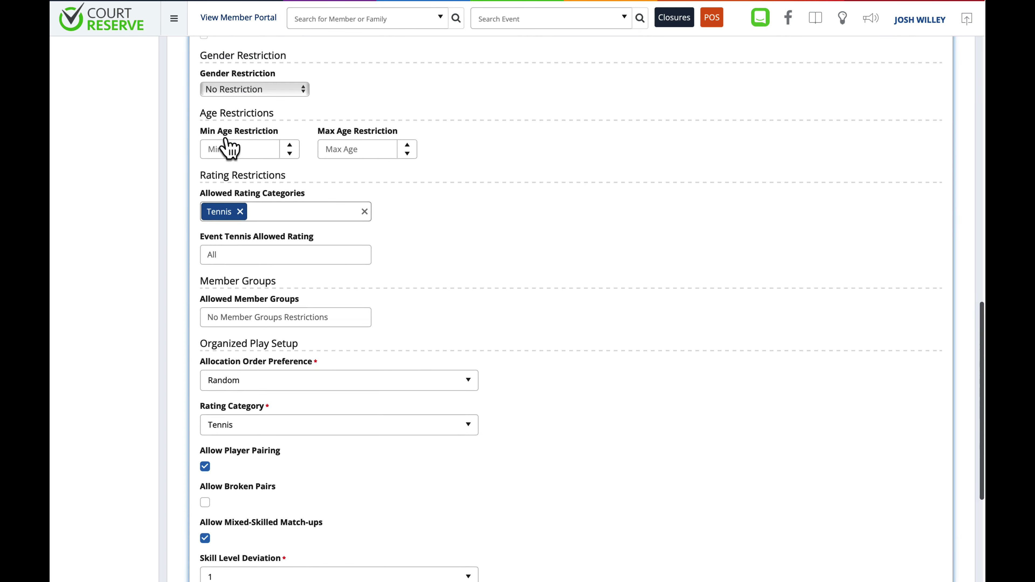
scroll(267, 175, "up", 3)
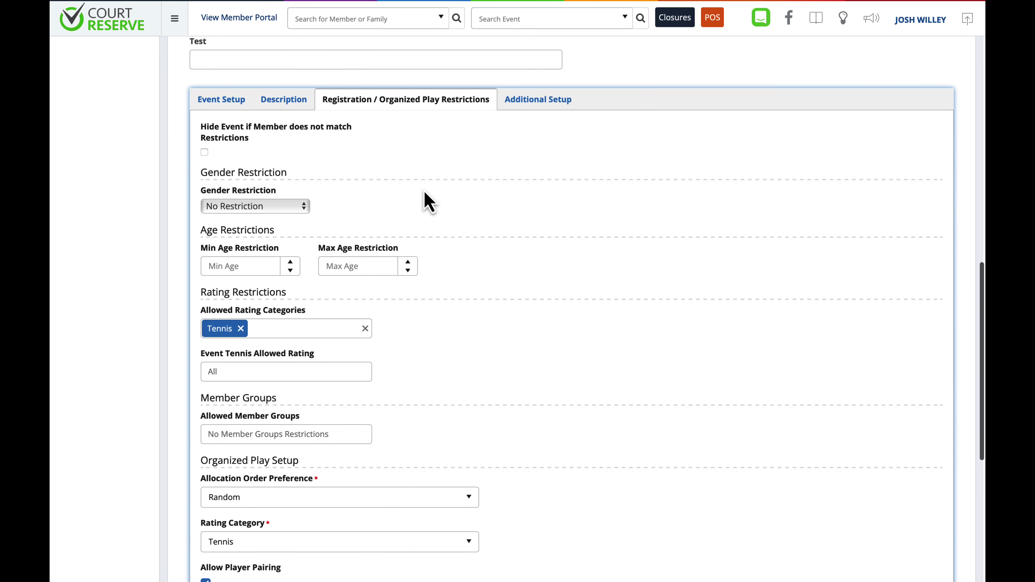
scroll(426, 200, "down", 8)
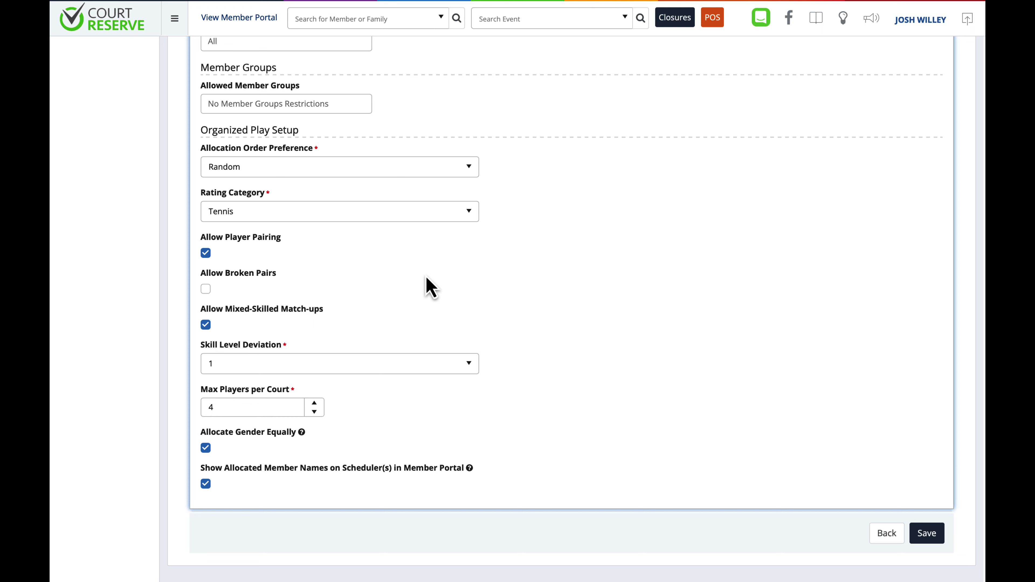
left_click(379, 168)
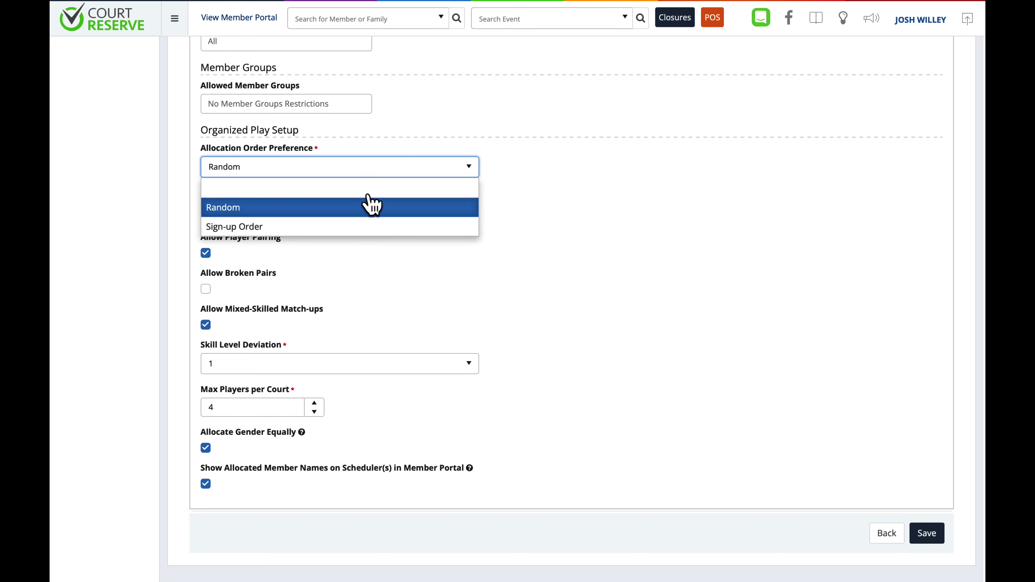
left_click(356, 228)
left_click(208, 290)
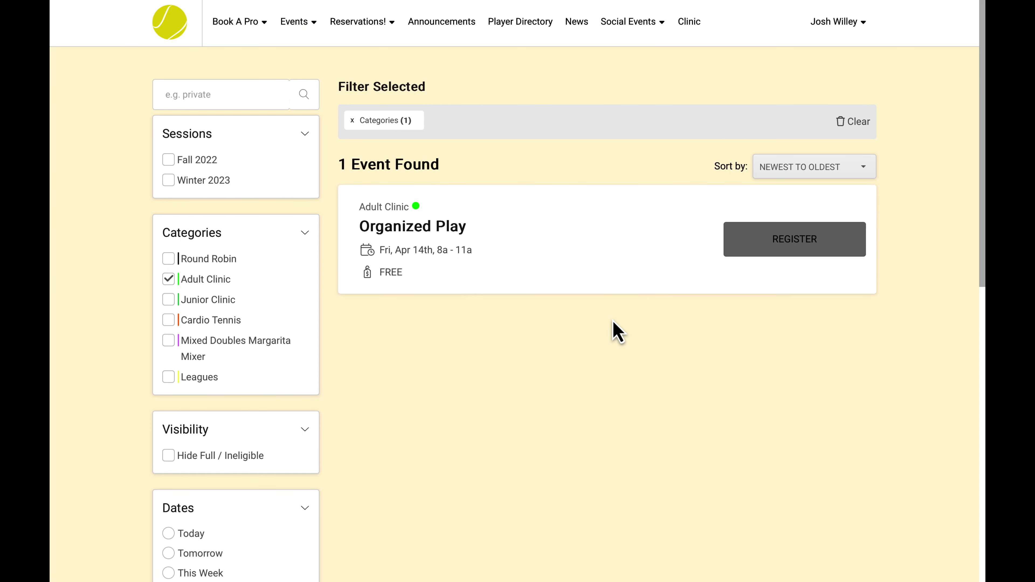
- Open the Organized Play event from the member portal's event list and review its registrants and their tennis ratings
left_click(755, 246)
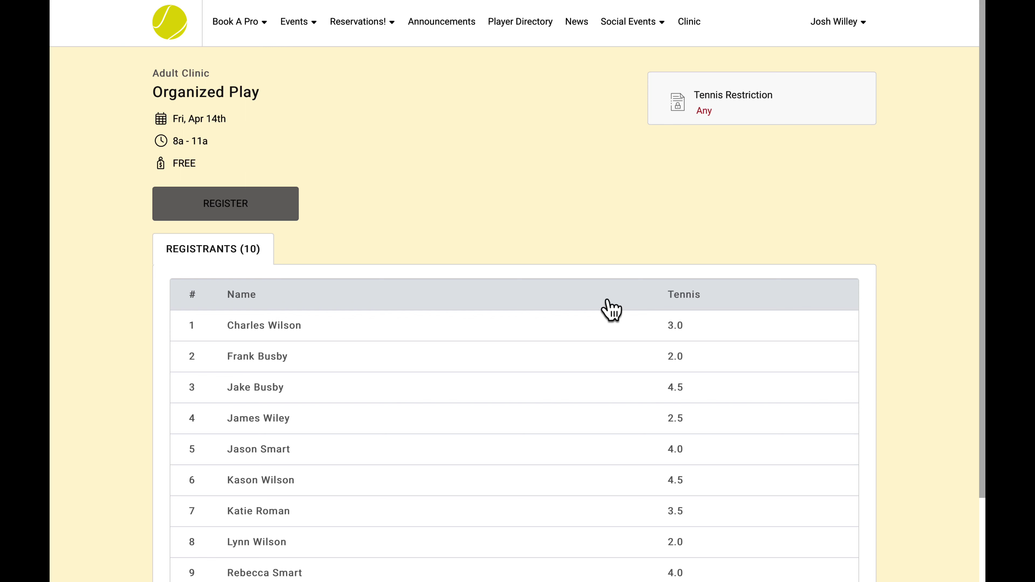
scroll(612, 311, "down", 3)
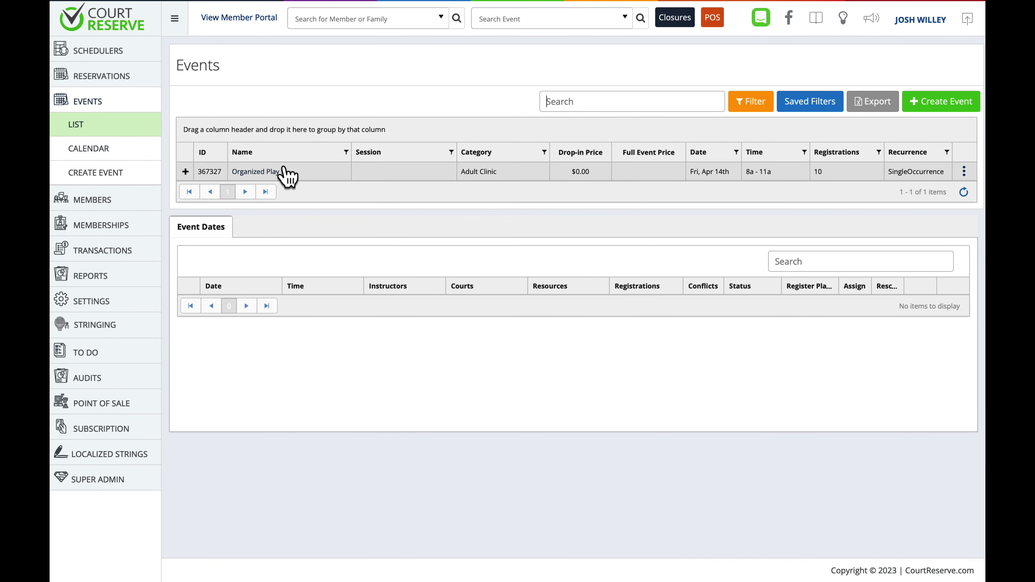
- Switch to the admin event list and examine the organized play registrant details for the Organized Play event's April 14 date
left_click(296, 175)
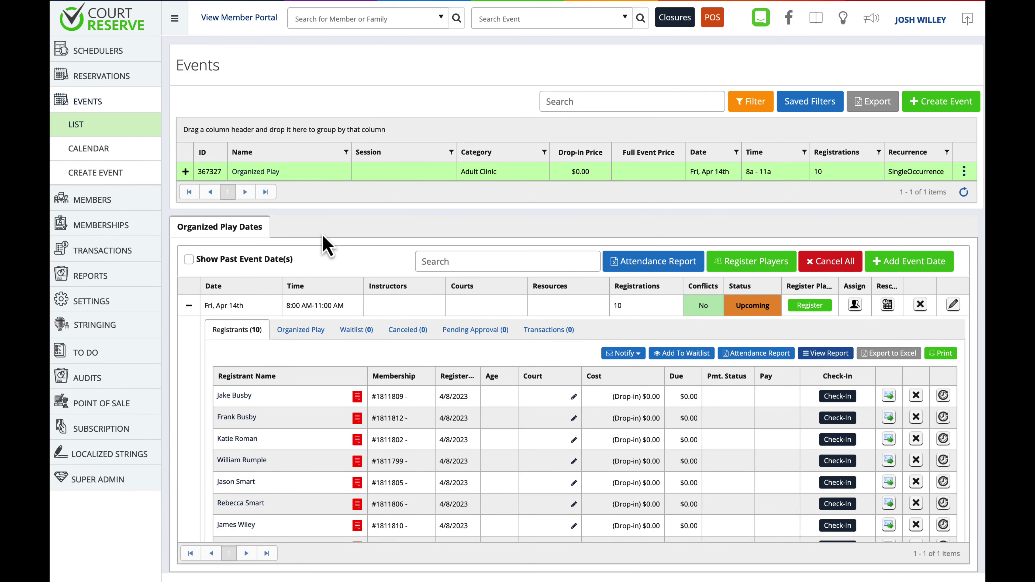
scroll(326, 245, "down", 1)
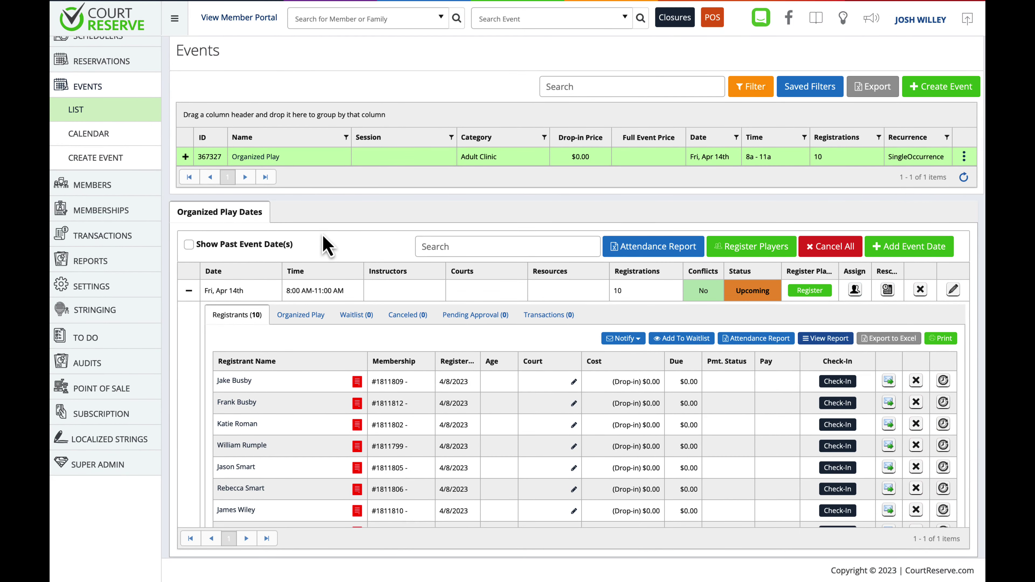
left_click(297, 320)
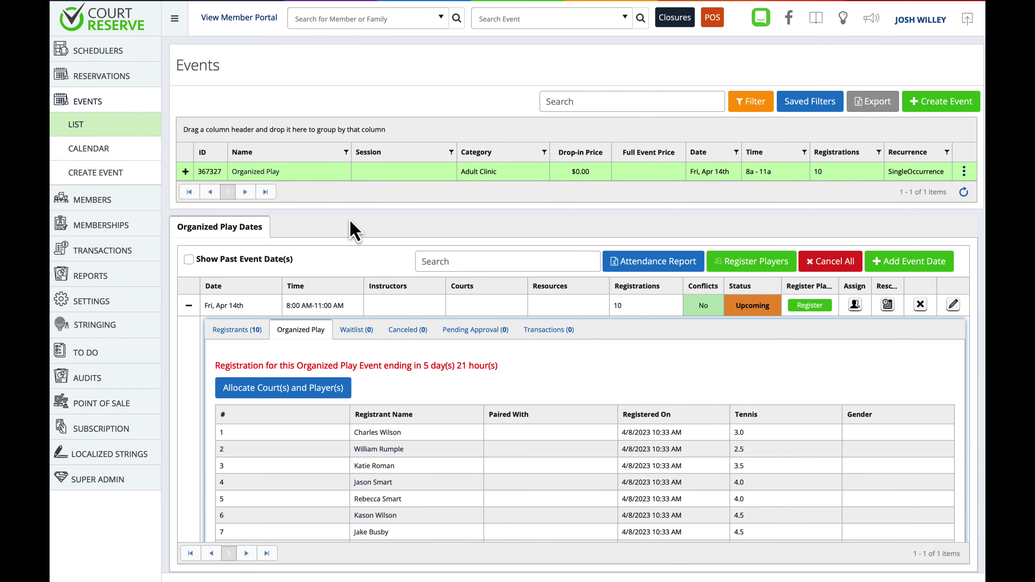
scroll(441, 363, "down", 1)
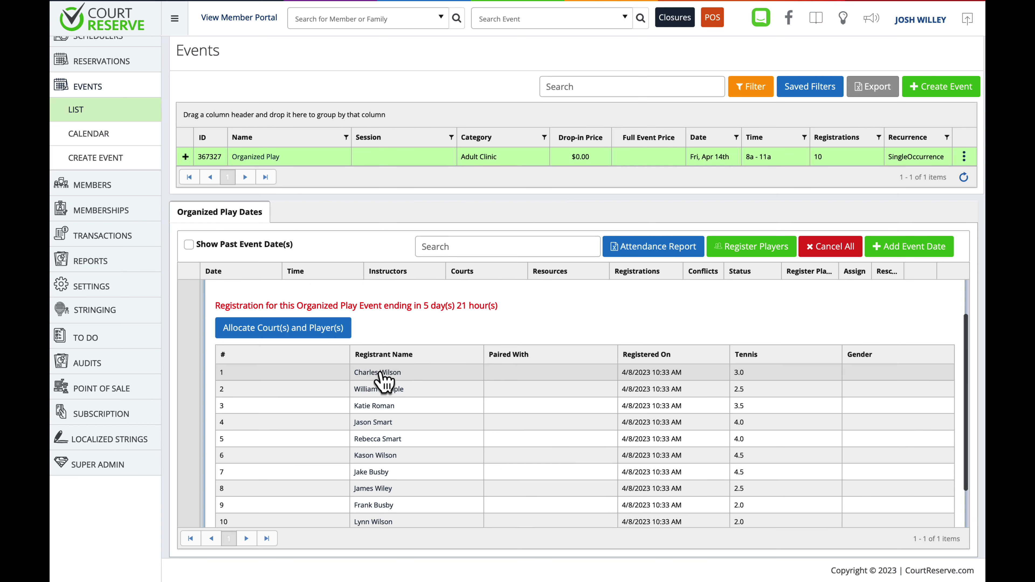
scroll(382, 381, "down", 1)
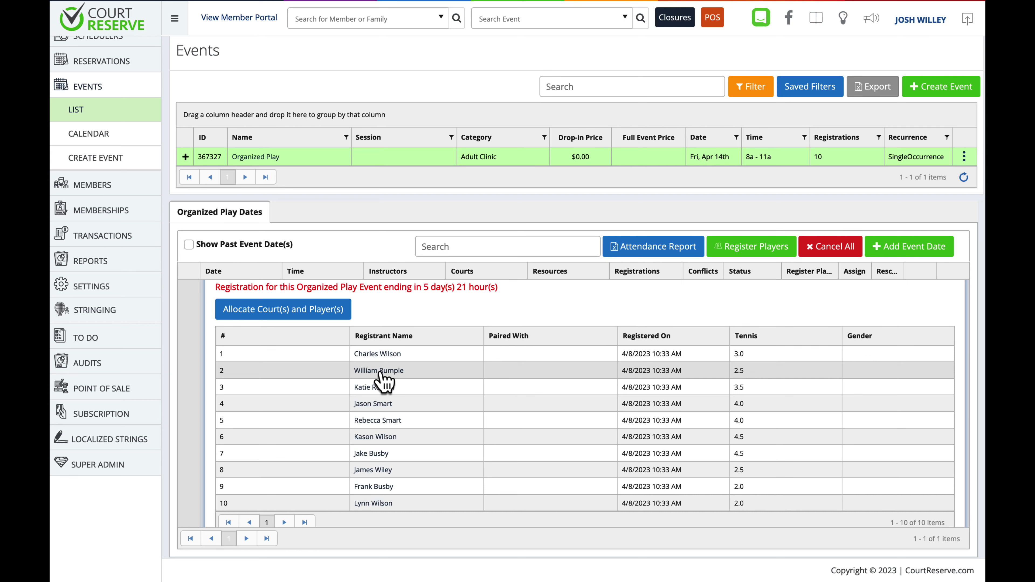
- Allocate courts and players for the April 14 Organized Play event and view the proposed court assignments
scroll(326, 387, "up", 2)
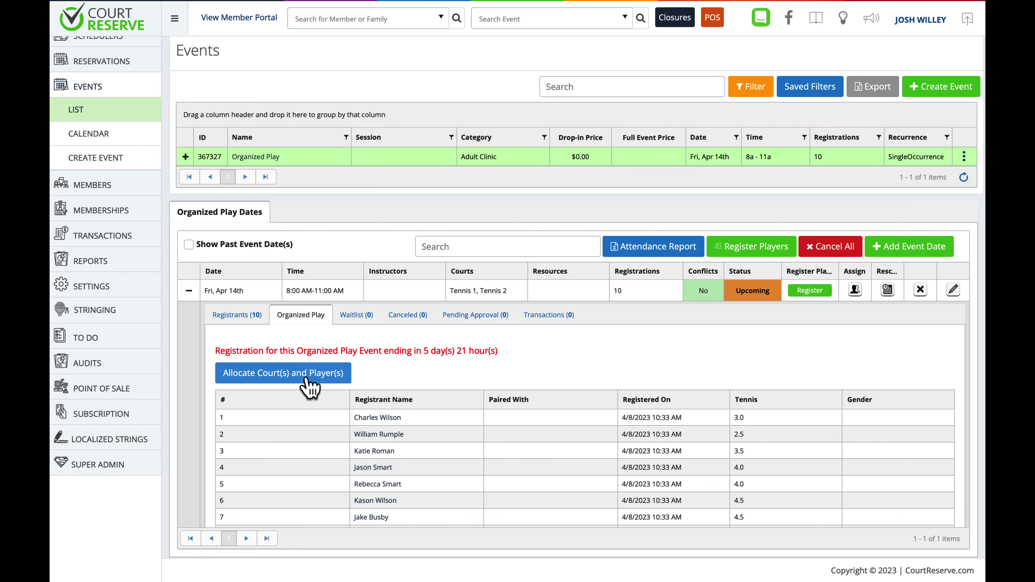
left_click(307, 381)
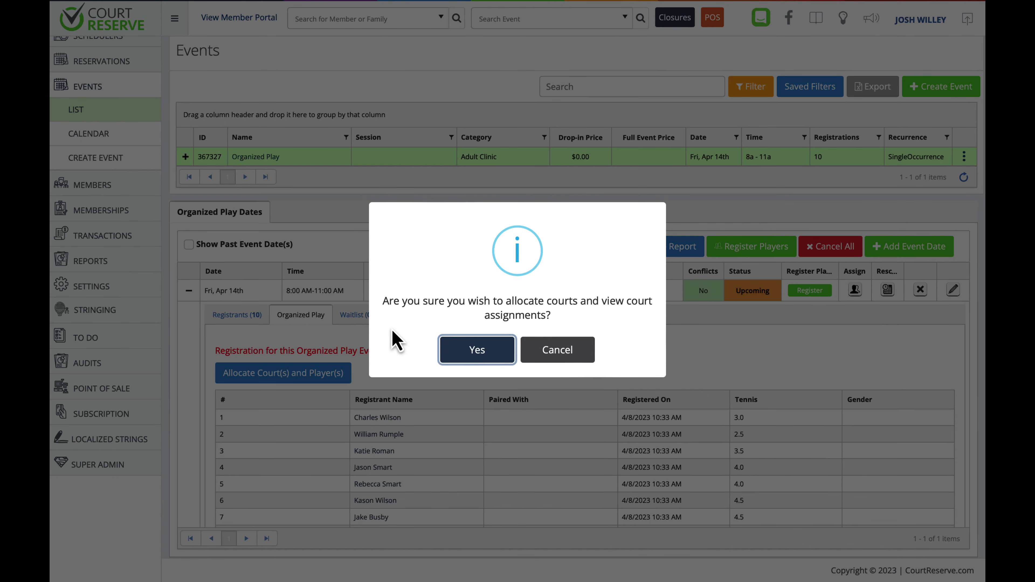
left_click(483, 355)
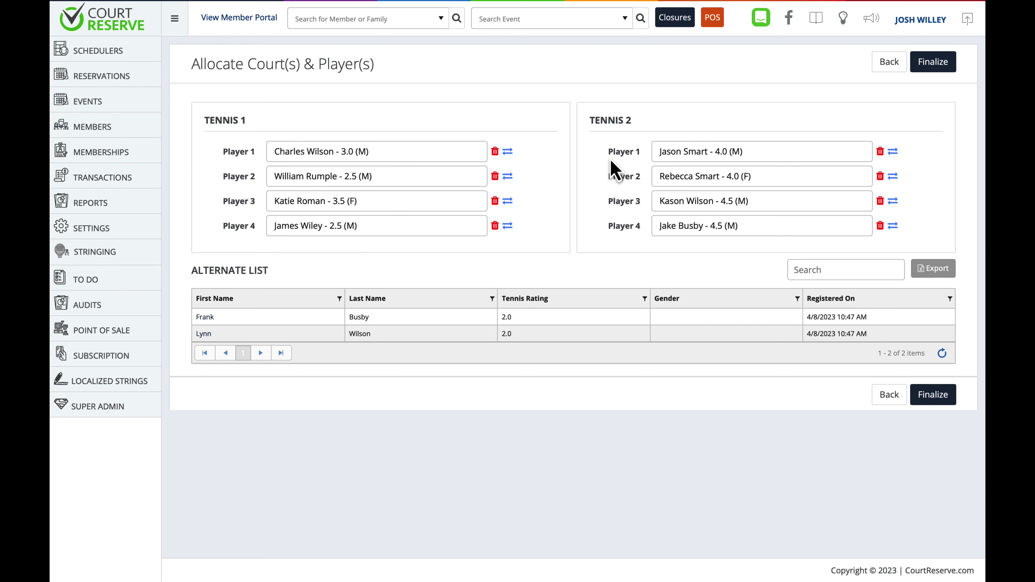
left_click(495, 152)
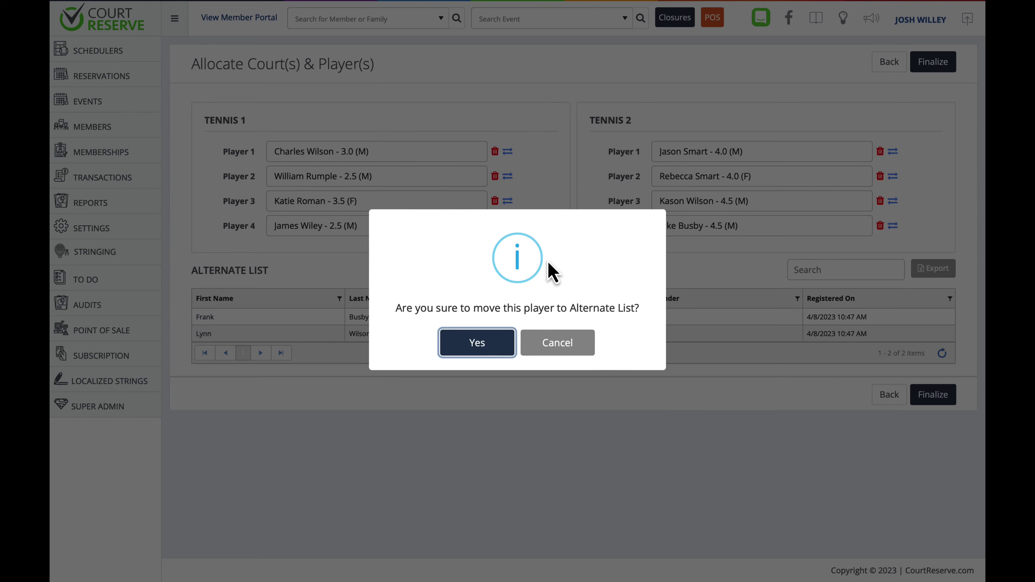
left_click(554, 343)
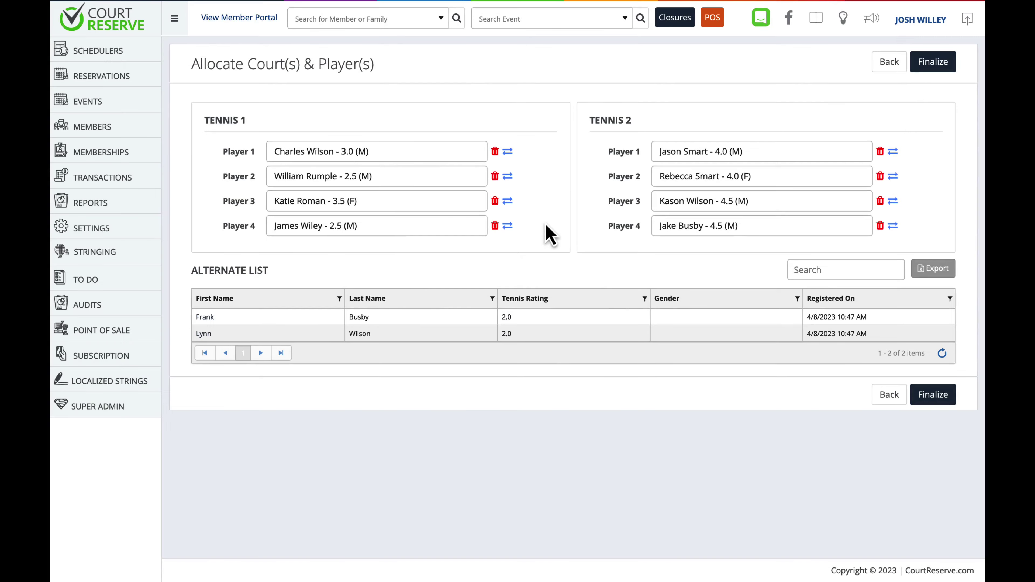
left_click(507, 153)
scroll(376, 221, "down", 3)
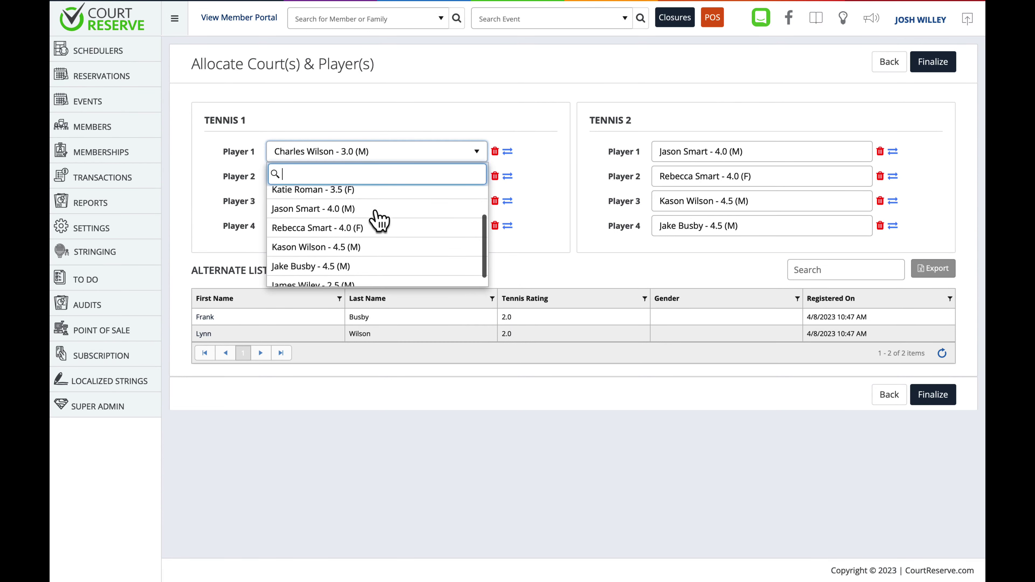
scroll(362, 250, "up", 3)
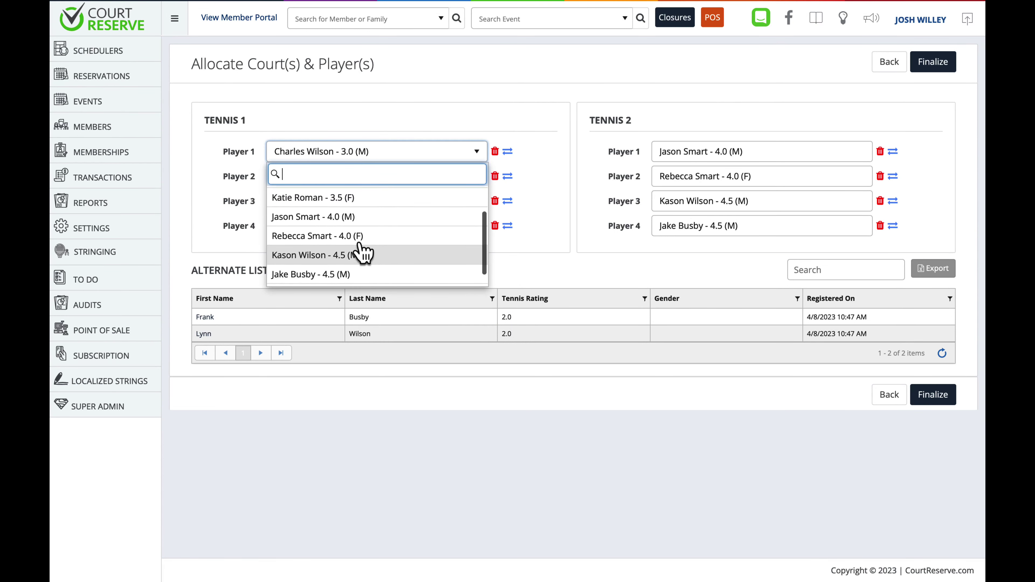
scroll(363, 250, "down", 3)
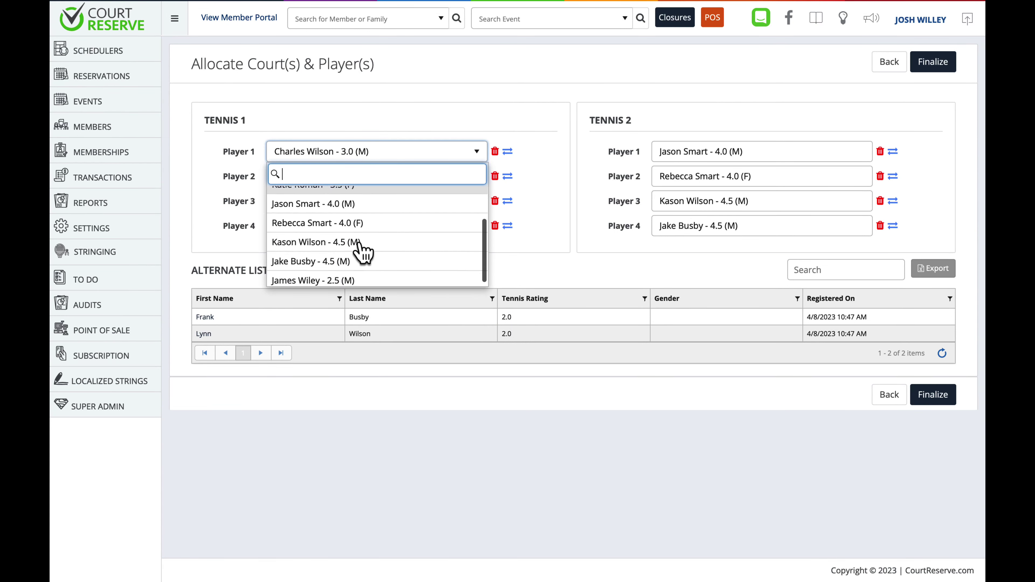
left_click(537, 180)
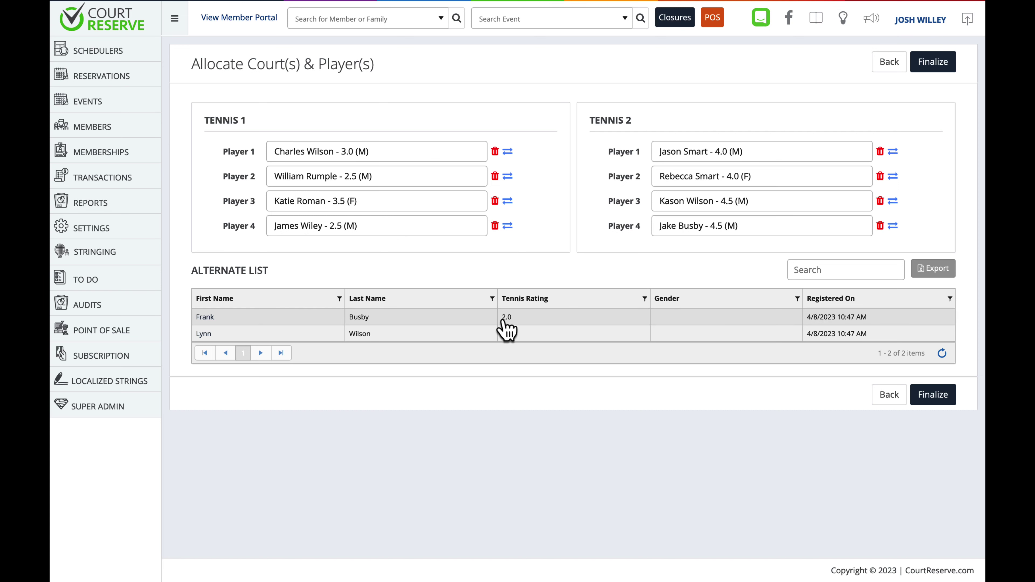
- Finalize the court assignments for Tennis 1 and Tennis 2
left_click(926, 401)
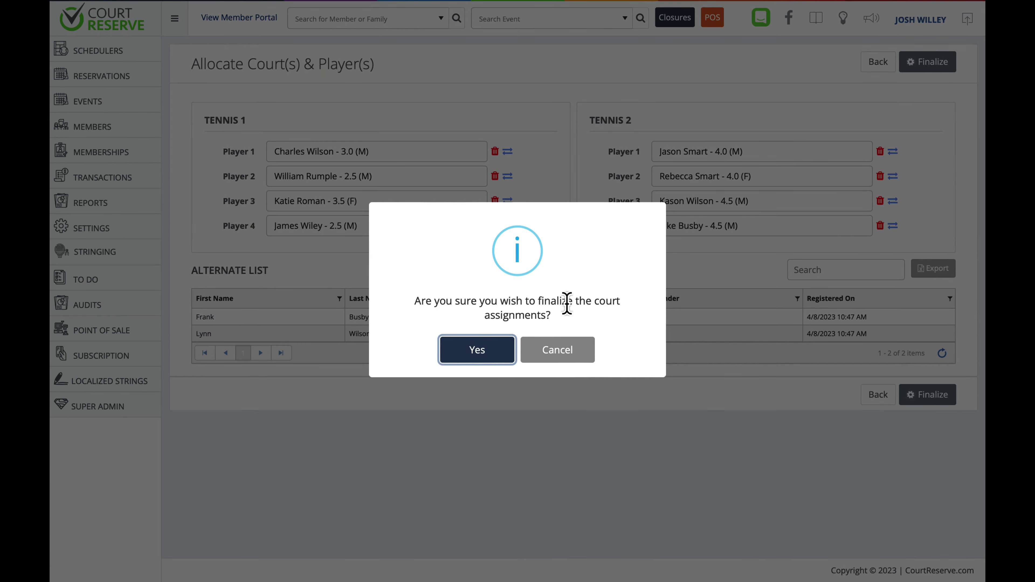
left_click(490, 364)
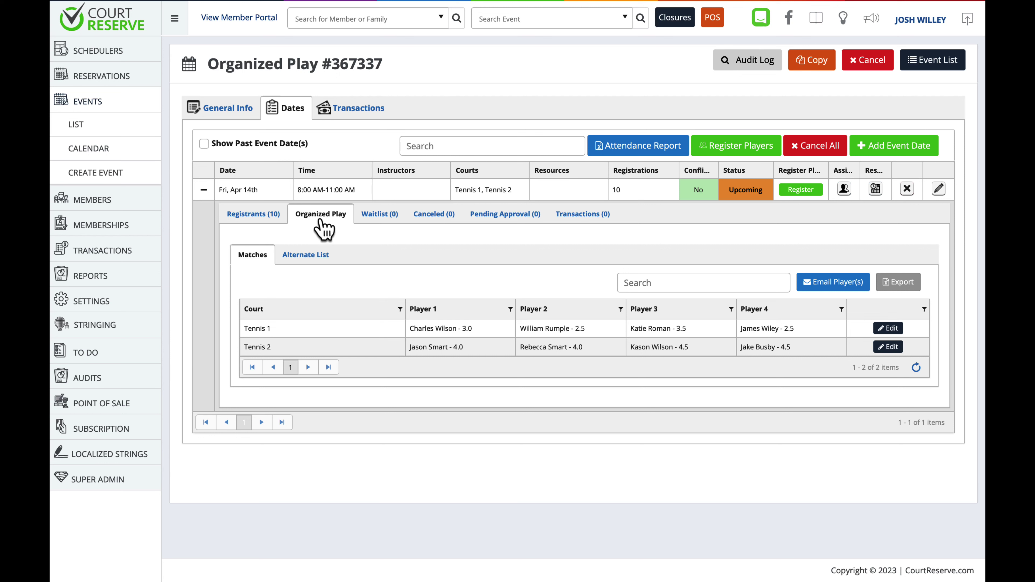
left_click(823, 290)
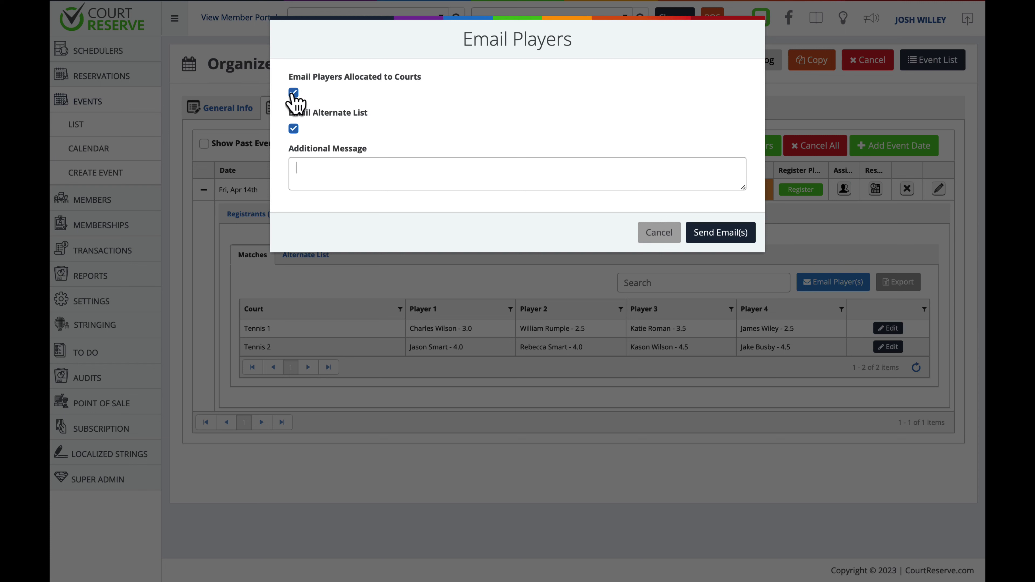
left_click(294, 129)
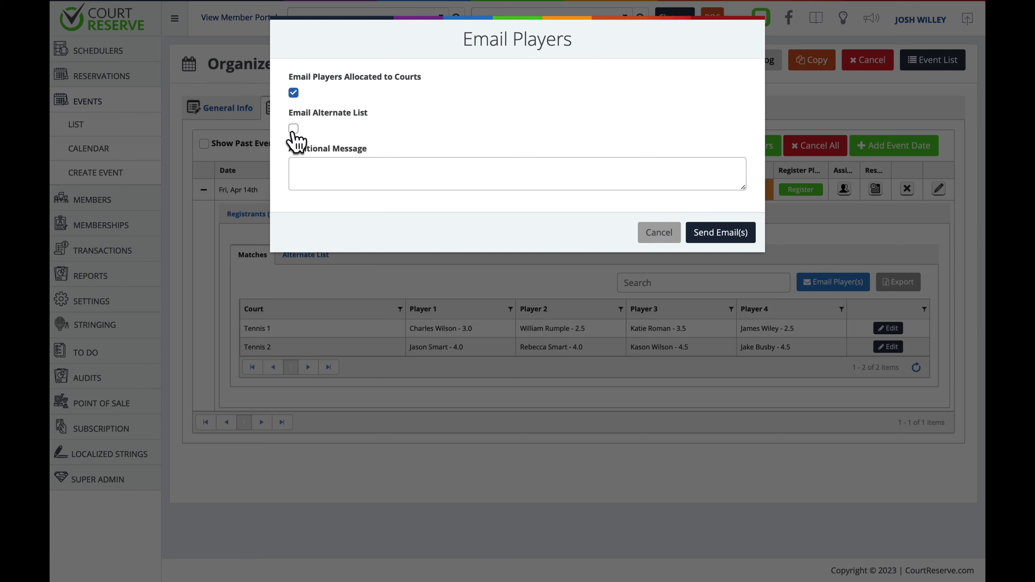
left_click(294, 130)
left_click(657, 234)
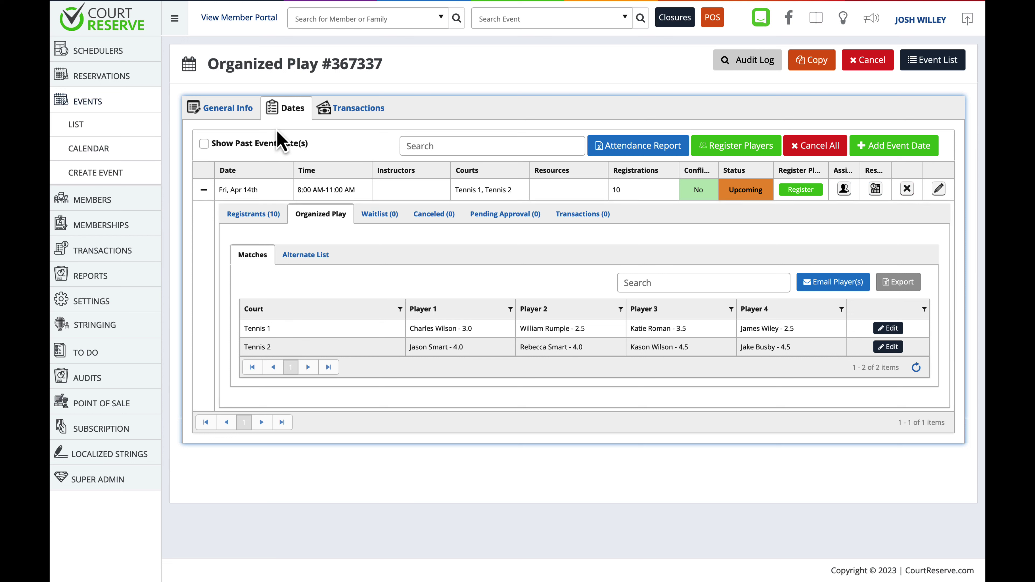
- Set the Organized Play event to recur weekly, with an end-by date of May 6, 2023, in its general information
left_click(226, 110)
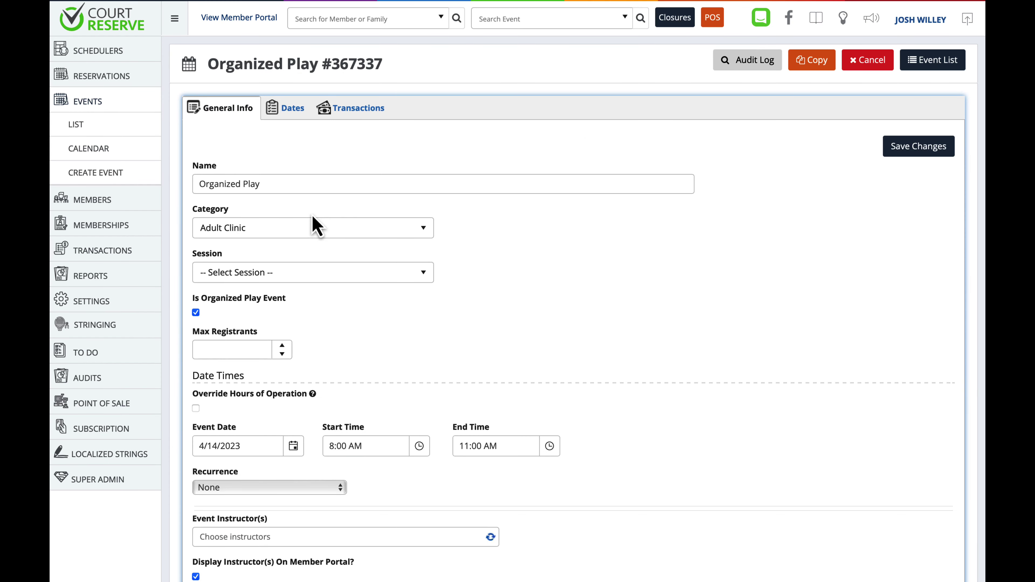
scroll(304, 359, "down", 3)
left_click(289, 388)
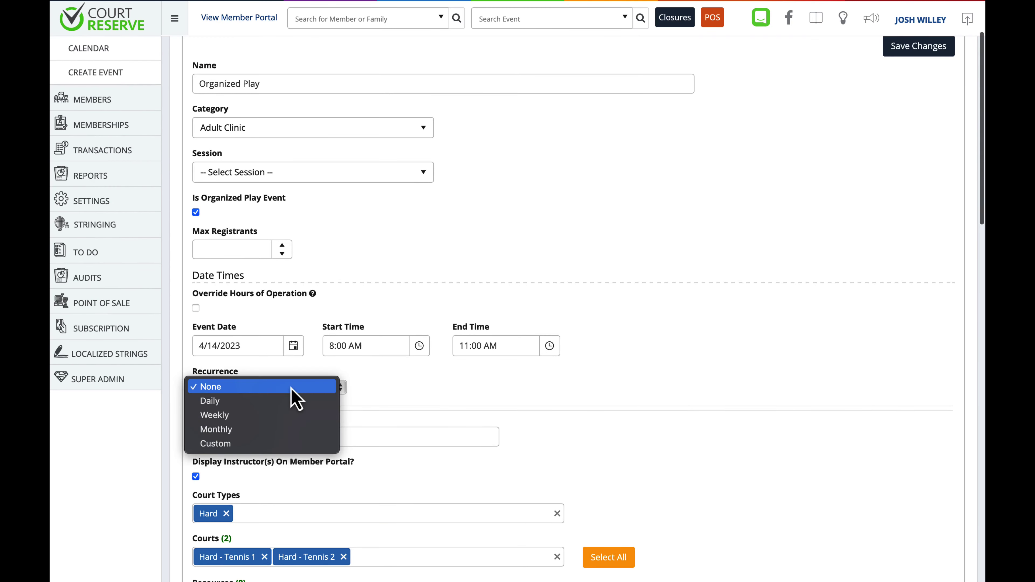
left_click(284, 413)
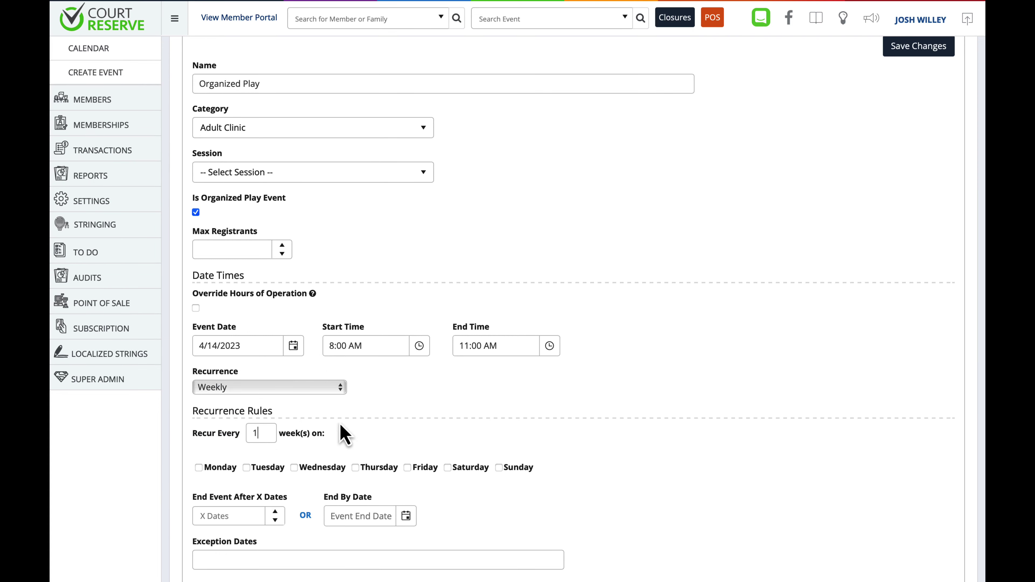
scroll(365, 428, "down", 2)
left_click(407, 456)
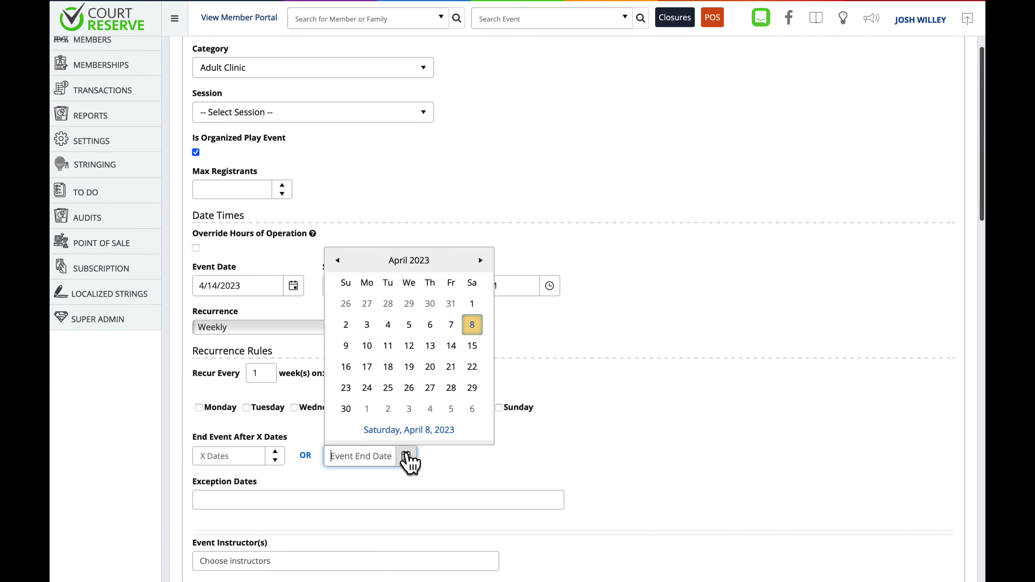
left_click(471, 410)
scroll(635, 370, "down", 3)
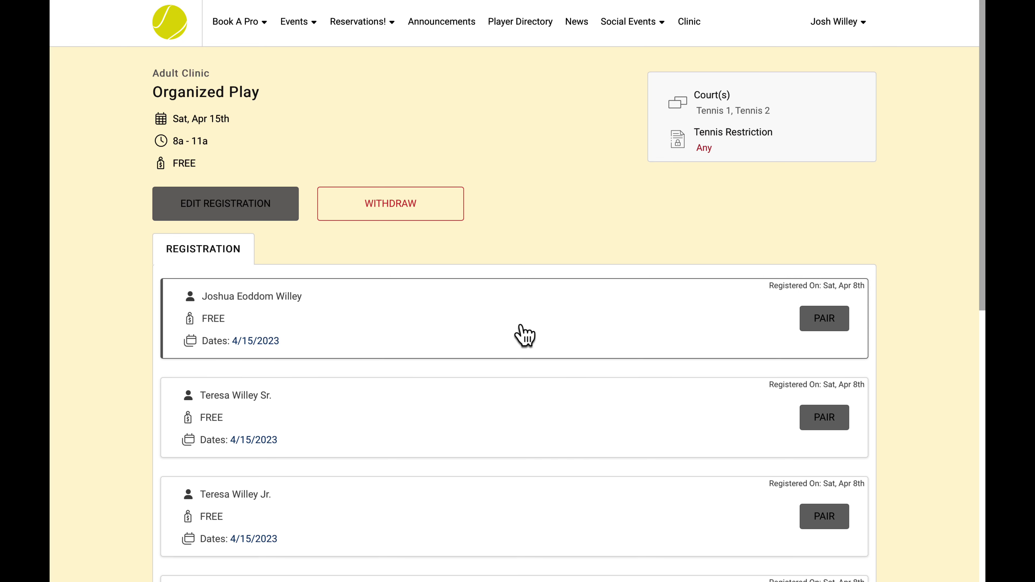
- In the member portal, pair the first registrant with the second for the April 15 Organized Play event and save the pairing
left_click(824, 324)
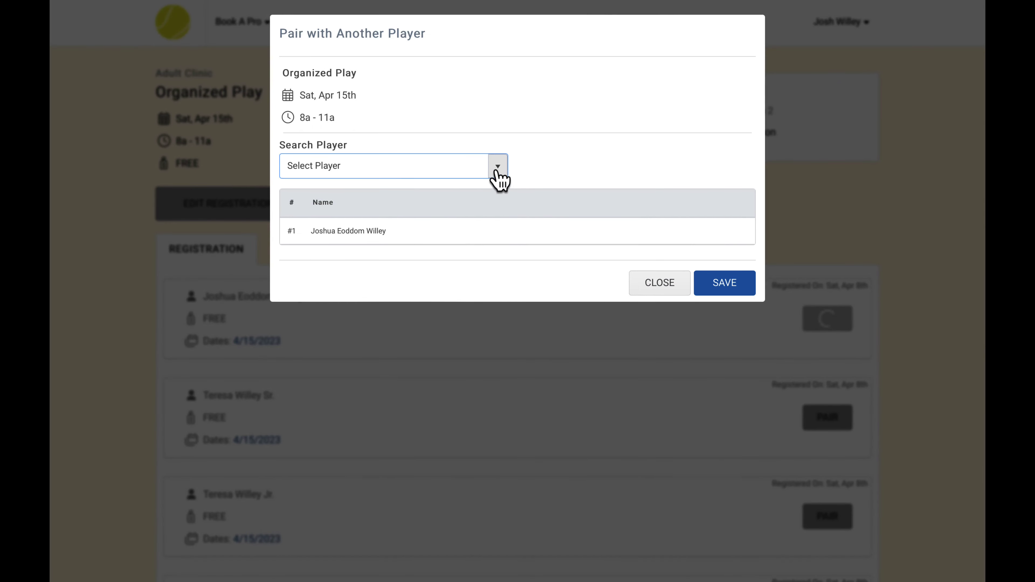
left_click(498, 167)
scroll(407, 265, "down", 1)
left_click(407, 281)
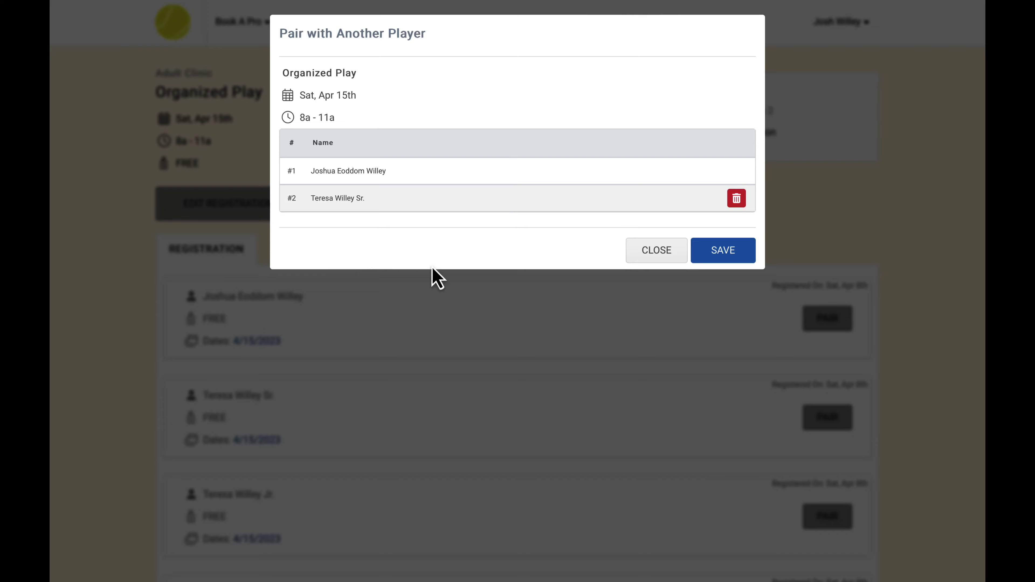
left_click(698, 251)
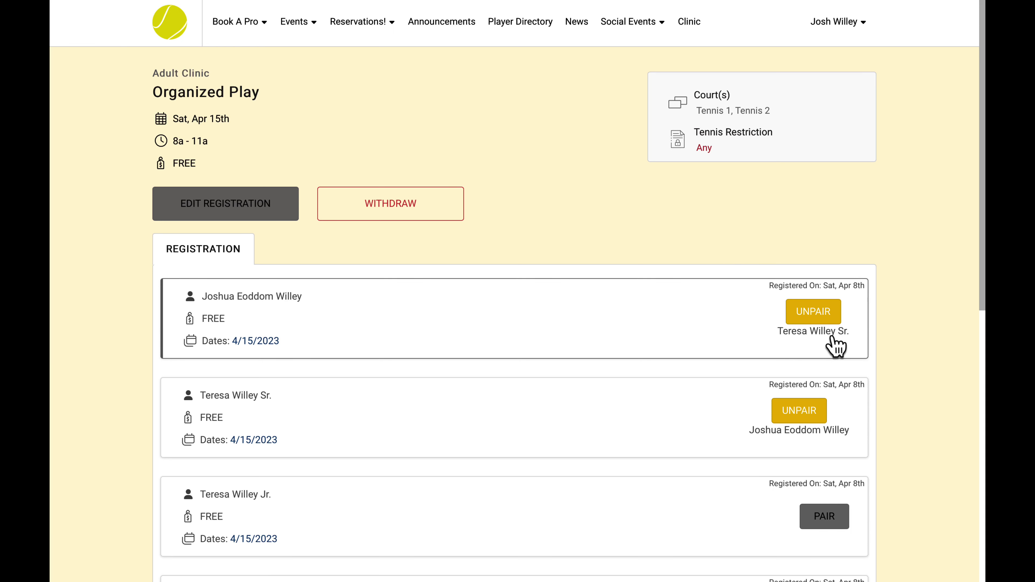
- Unpair the first registrant from the paired player in the April 15 Organized Play event
left_click(802, 313)
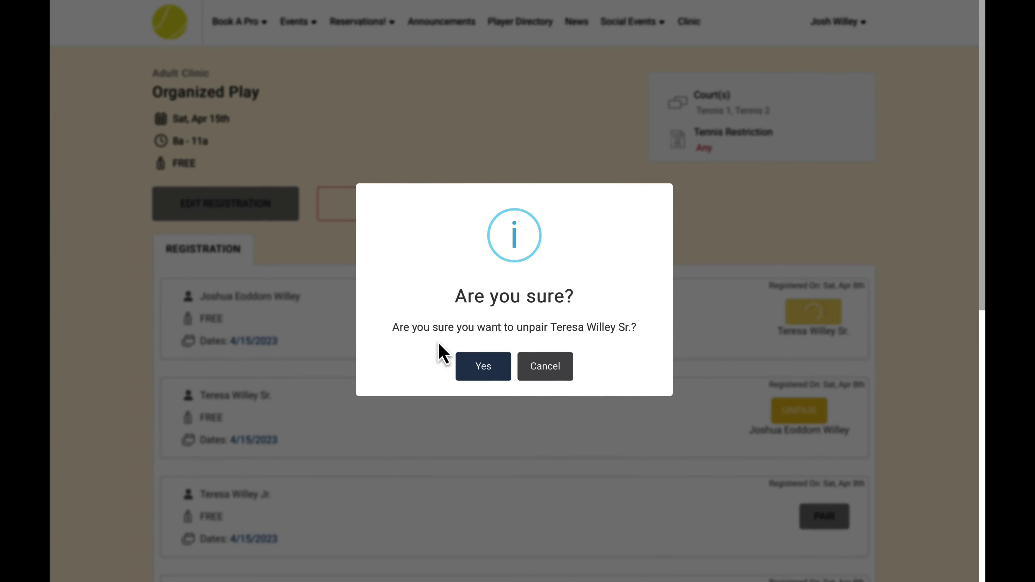